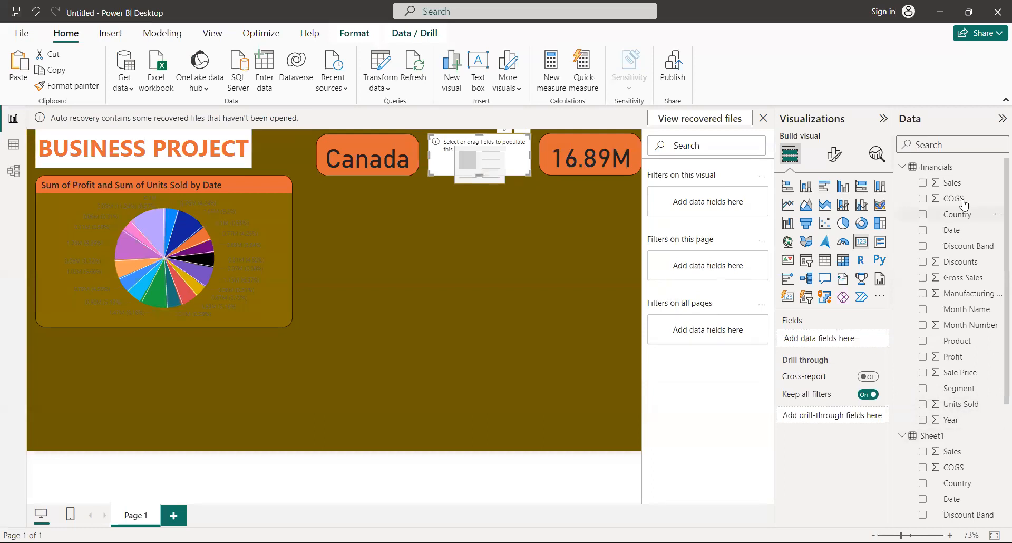
Add the Sales field from the financials table to the empty card and set the column's format to Percentage
left_click(953, 183)
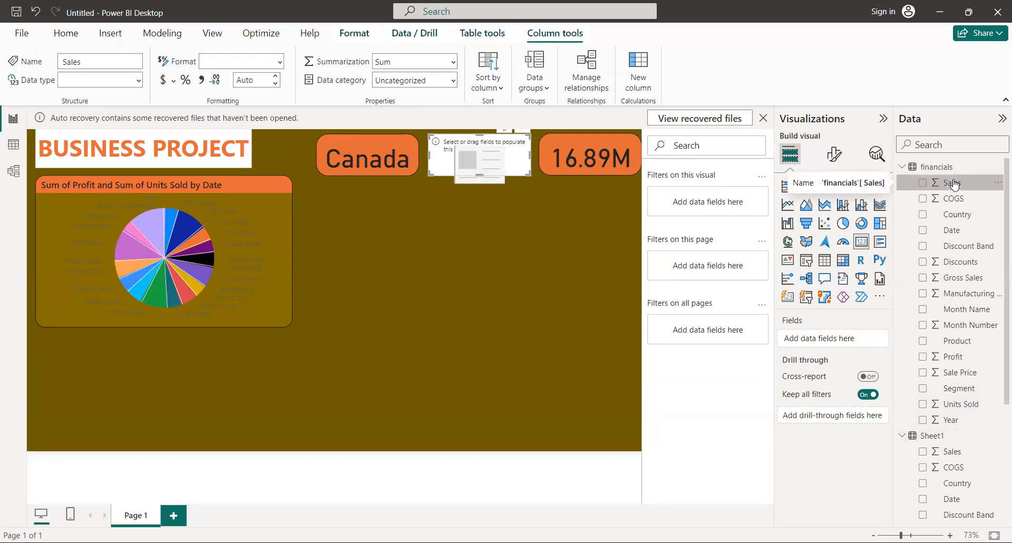
left_click_drag(949, 183, 852, 338)
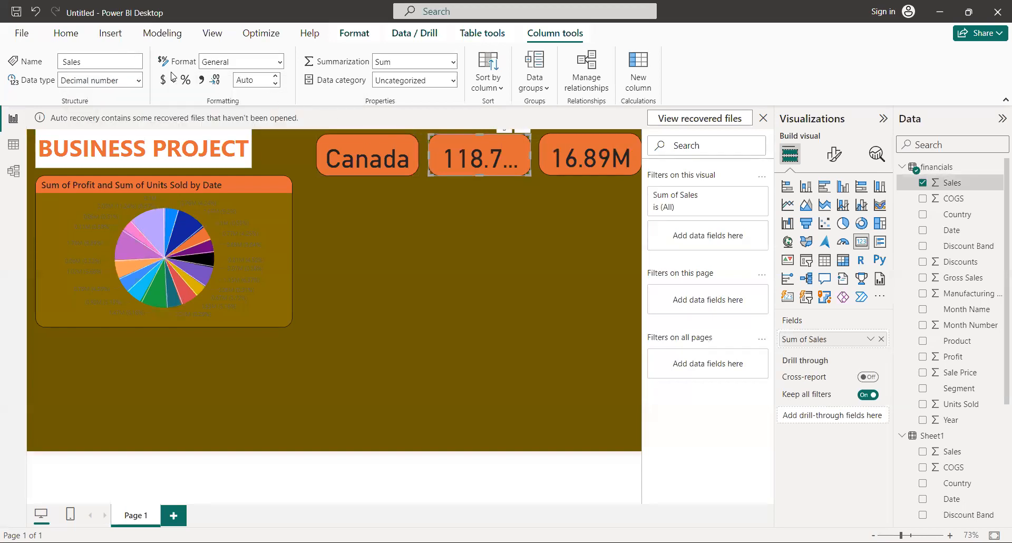
left_click(241, 62)
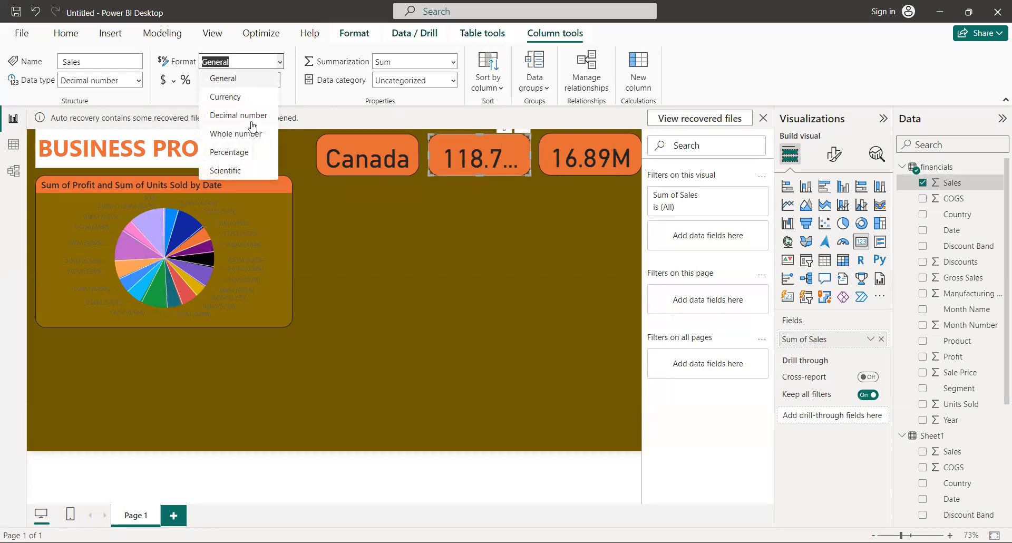
left_click(246, 157)
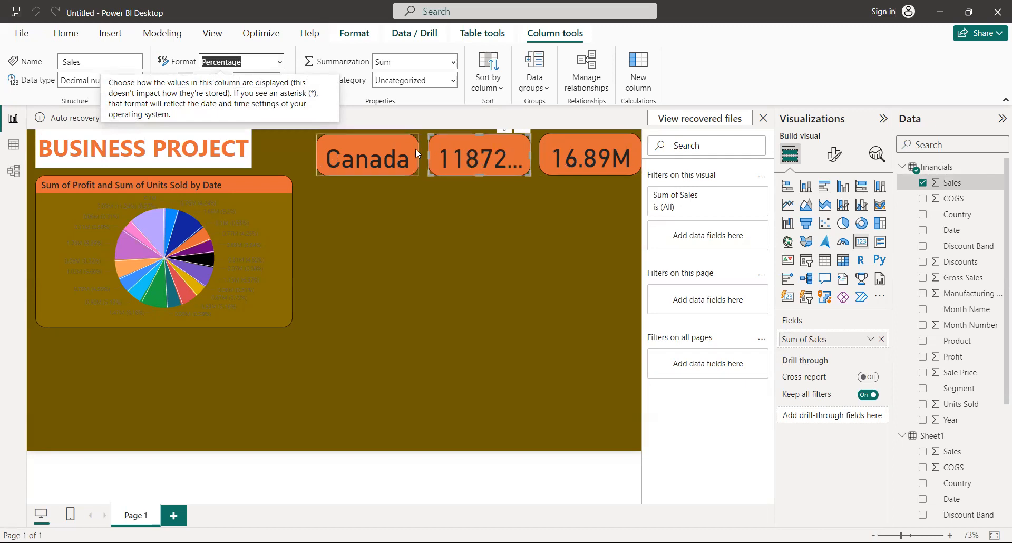
Shift the Canada card toward the report title and widen the Sales card so its full value fits
left_click(365, 156)
left_click_drag(316, 154, 310, 154)
left_click_drag(428, 155, 374, 161)
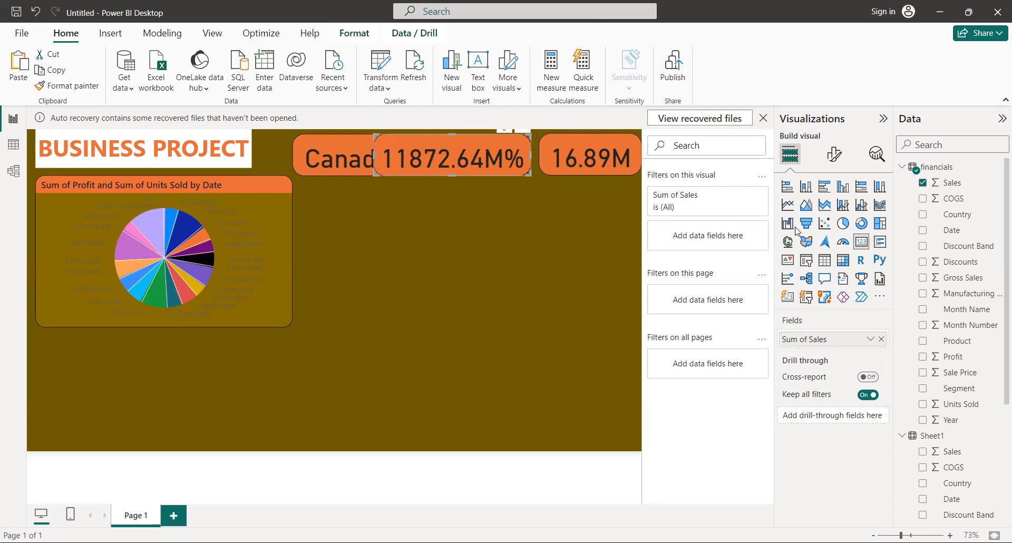
Examine the Sales card's general formatting options, including the effects and header icons settings
left_click(834, 156)
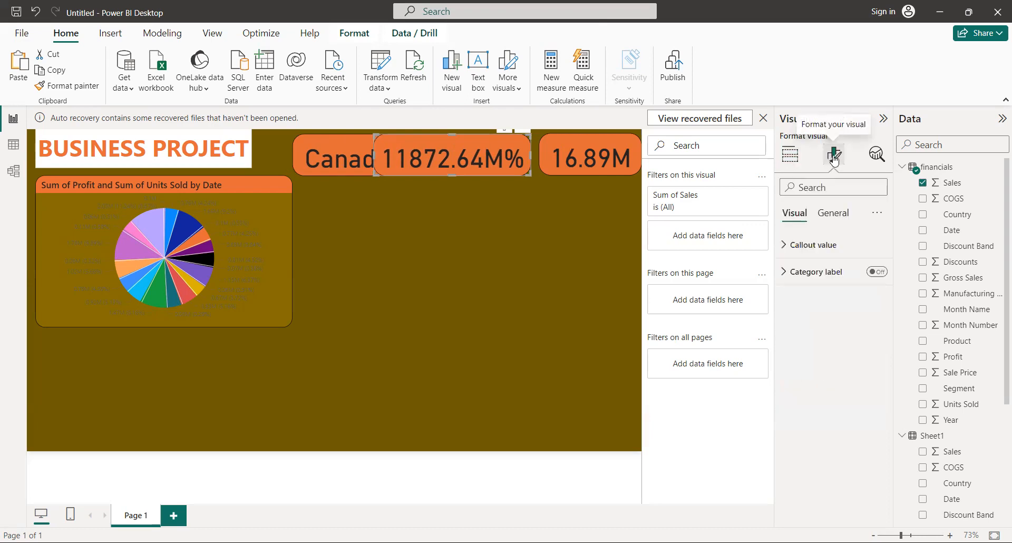
left_click(832, 216)
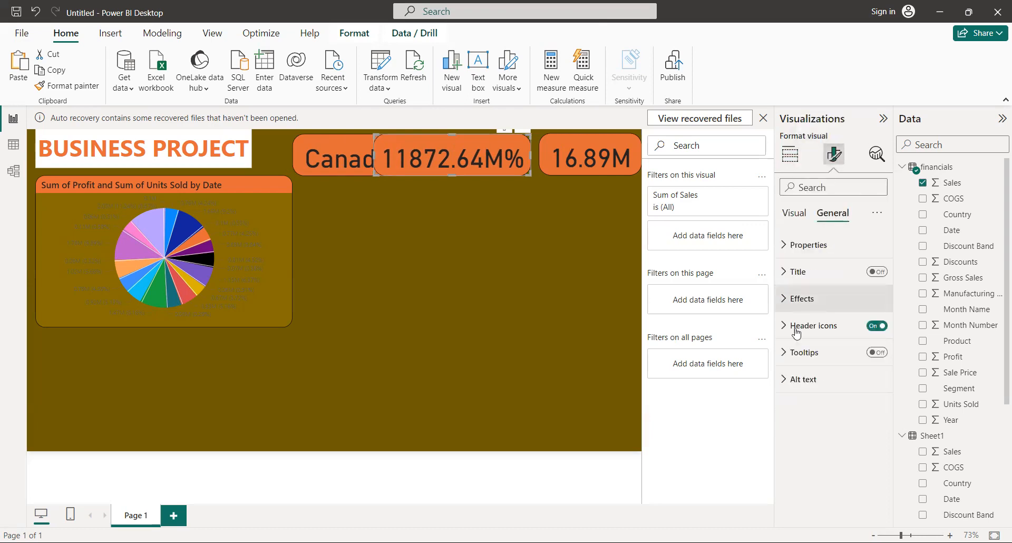
left_click(816, 300)
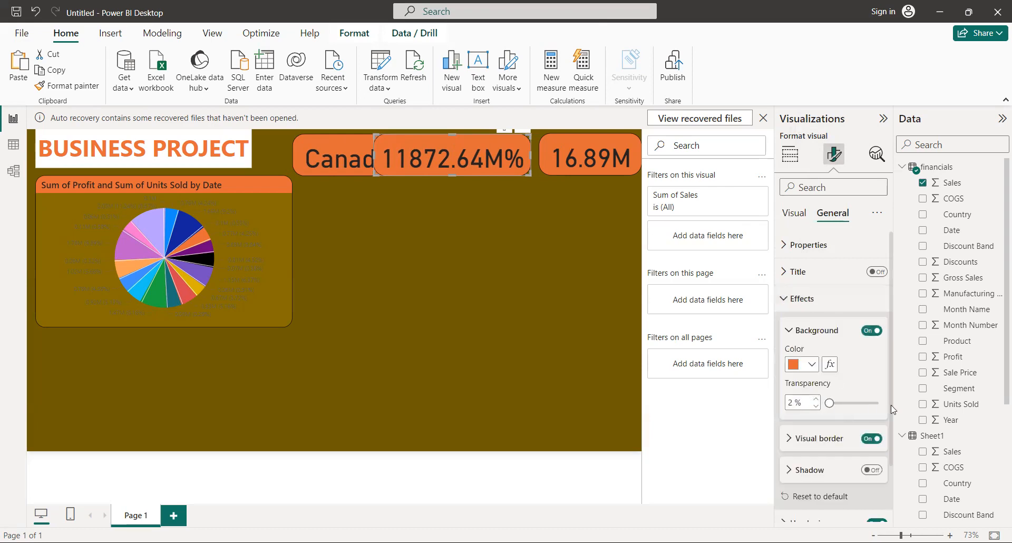
scroll(888, 474, "down", 2)
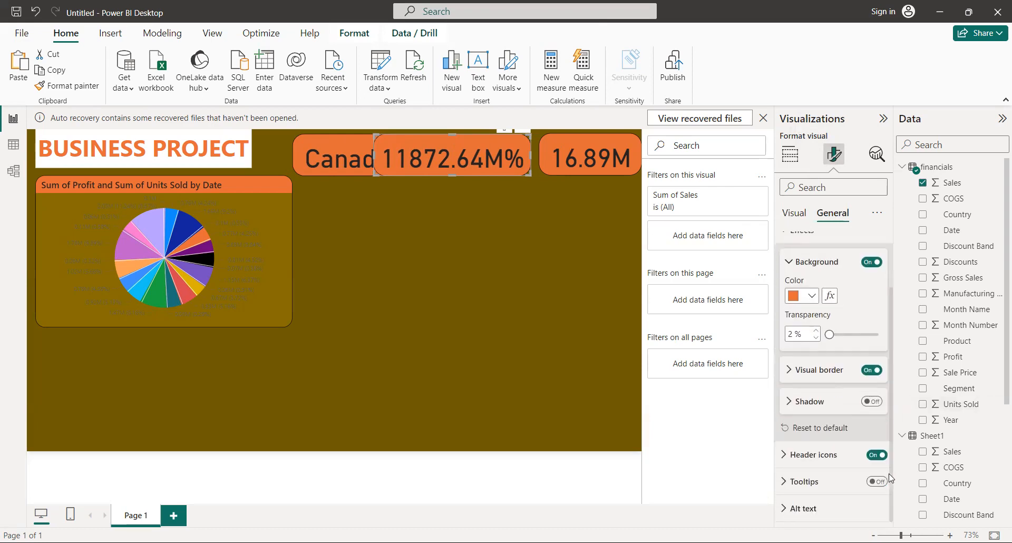
left_click(793, 213)
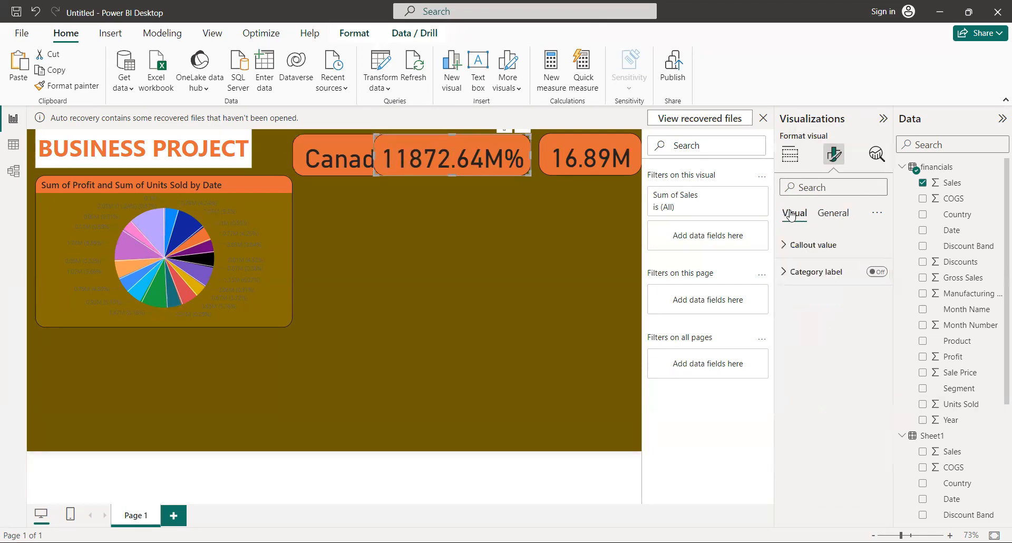
left_click(831, 213)
scroll(889, 478, "down", 2)
left_click(816, 459)
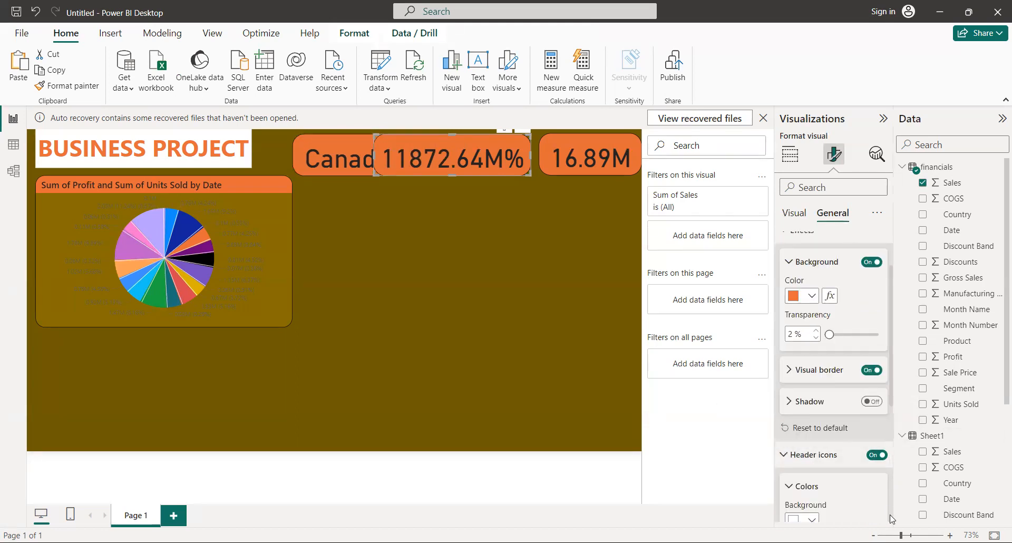
scroll(895, 519, "down", 6)
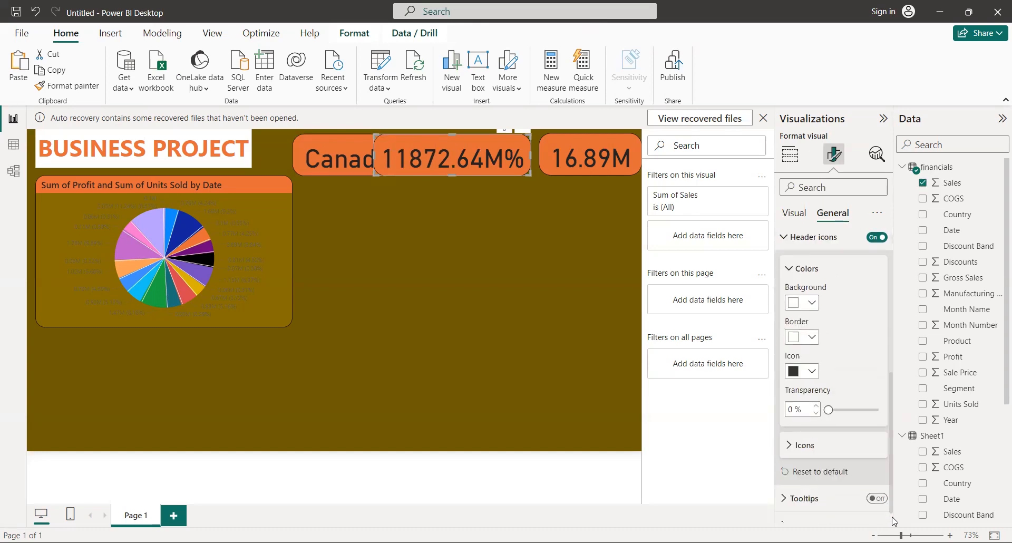
Set the font size of the Sales card's callout value to 35
left_click(796, 220)
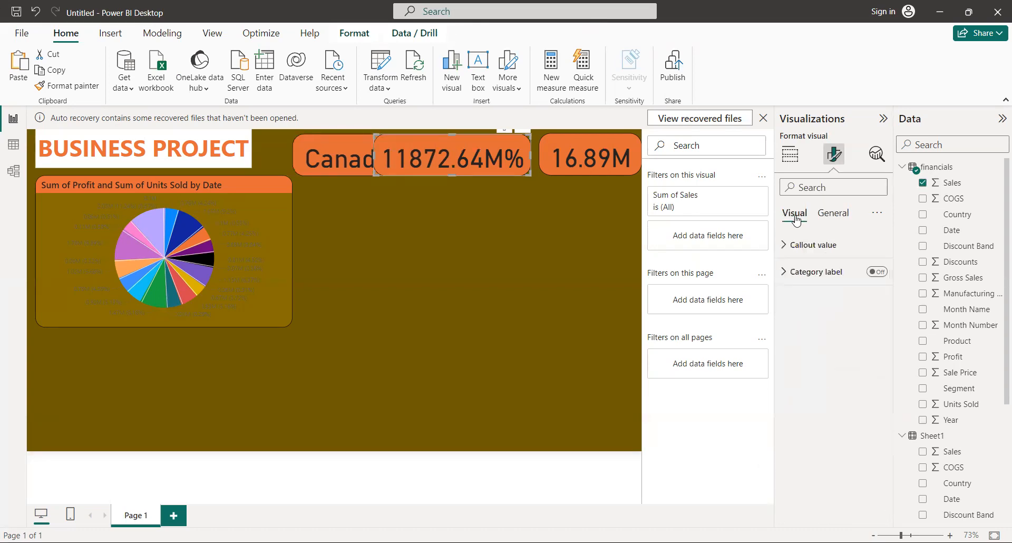
left_click(791, 244)
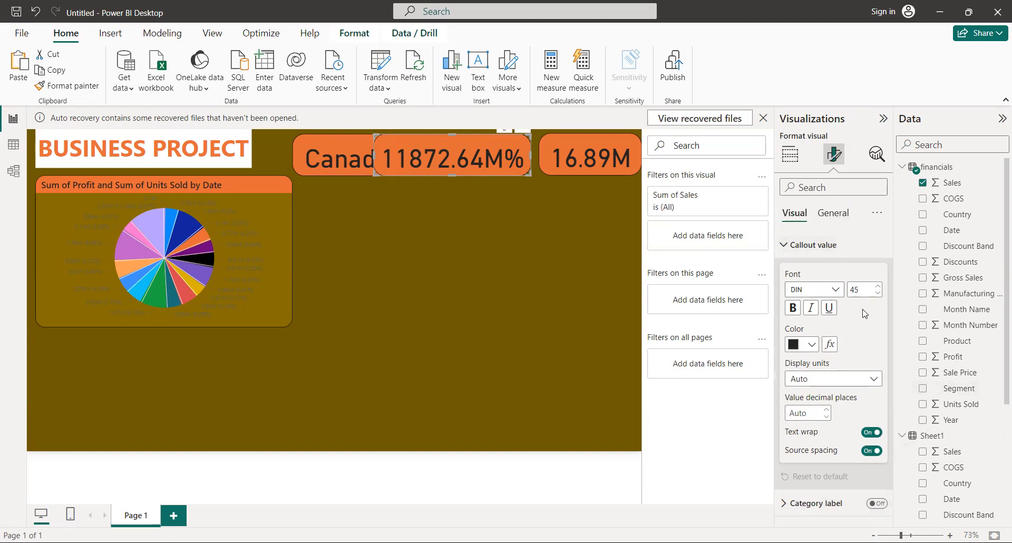
double_click(857, 289)
key("BackSpace")
type("30")
key("BackSpace")
key("BackSpace")
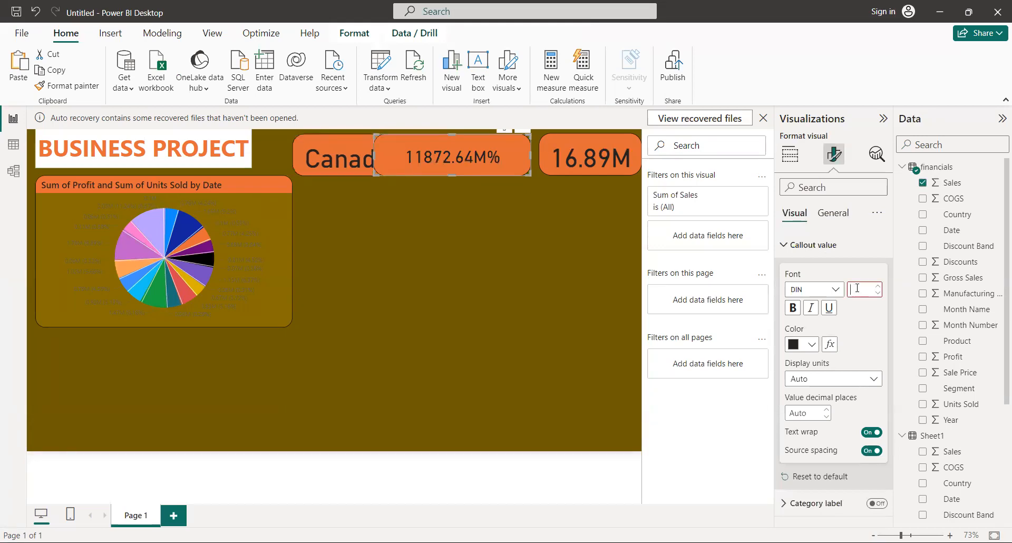
type("35")
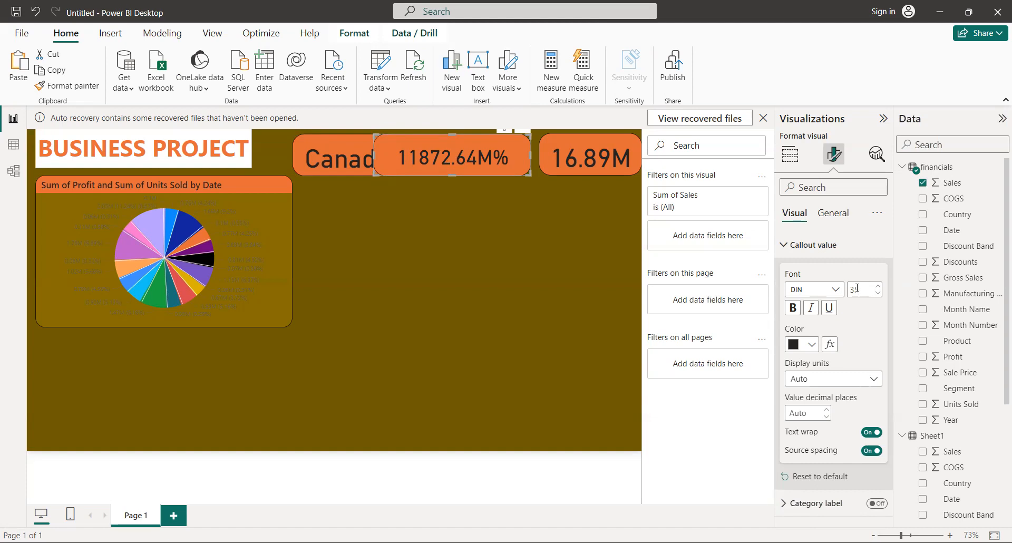
double_click(368, 161)
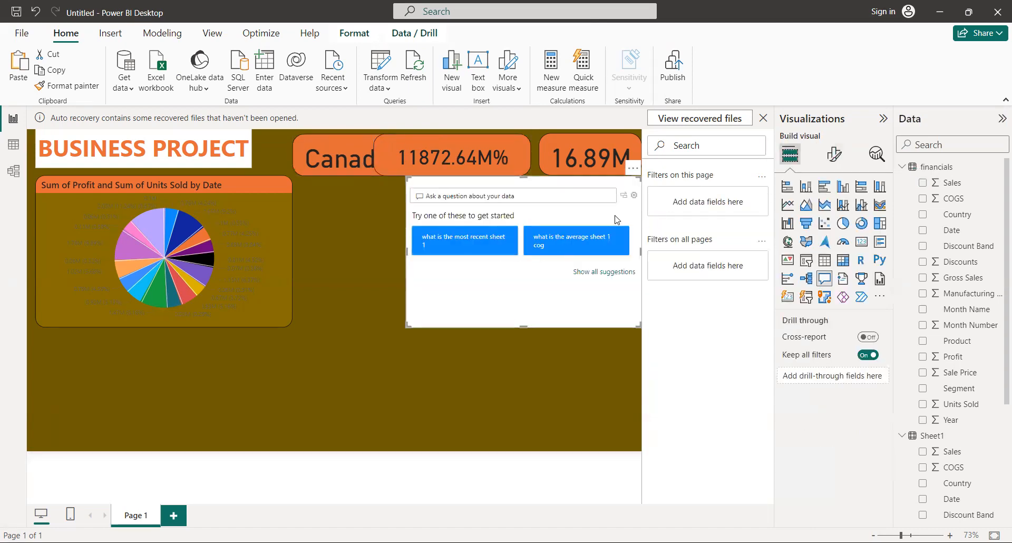
left_click(632, 168)
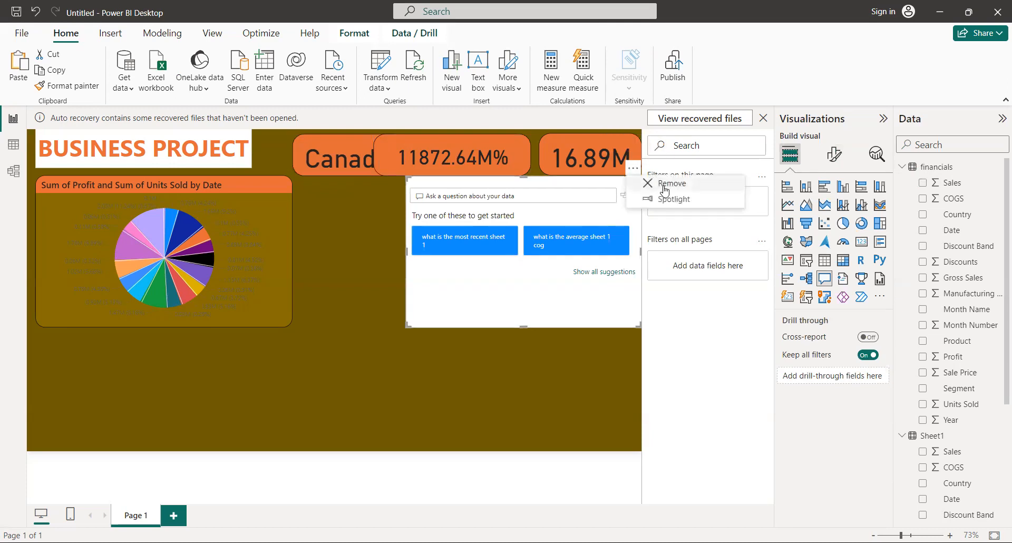
left_click(664, 185)
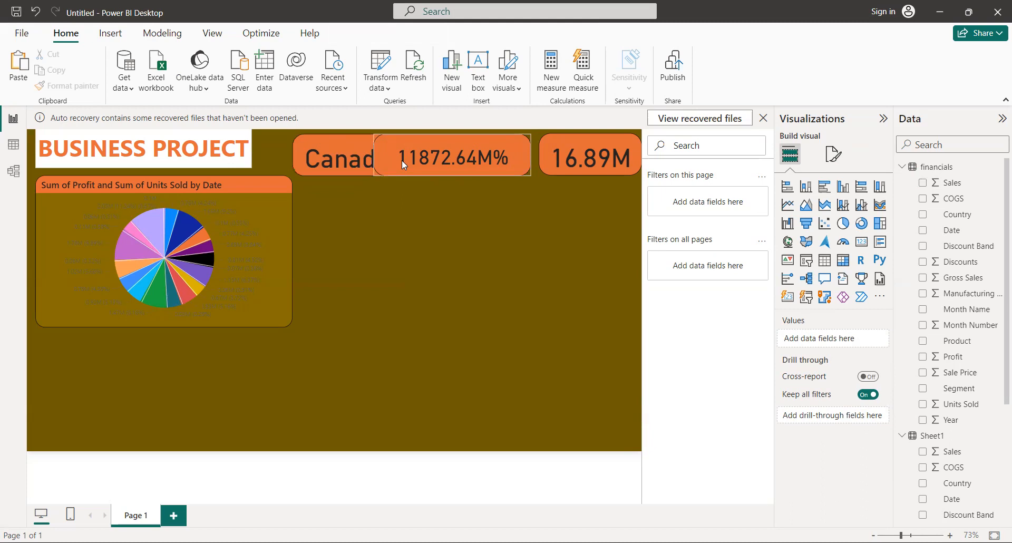
Move the Canada card over the title's edge, and narrow the Sales card and place it between the Canada and profit cards
left_click(437, 159)
left_click_drag(421, 166, 295, 150)
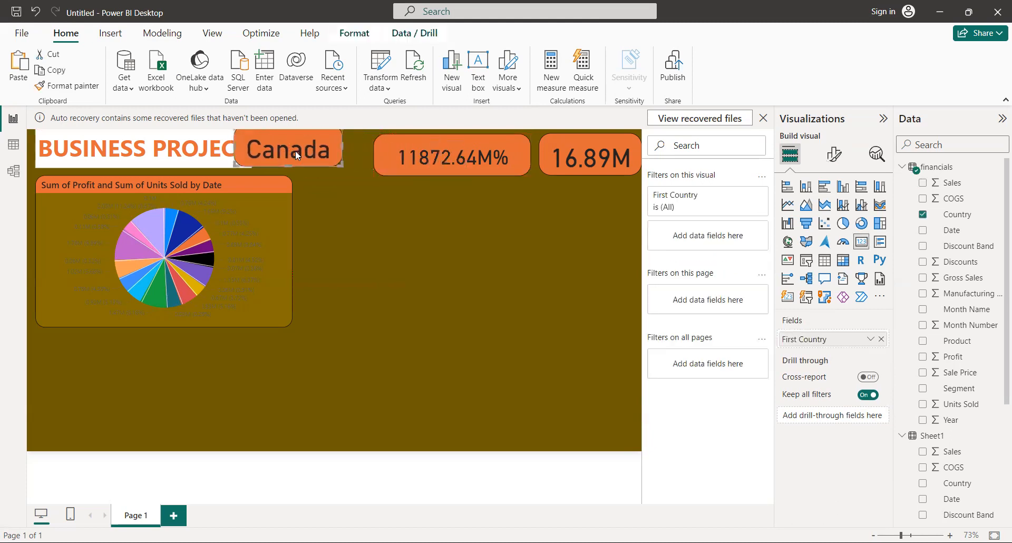
left_click(371, 156)
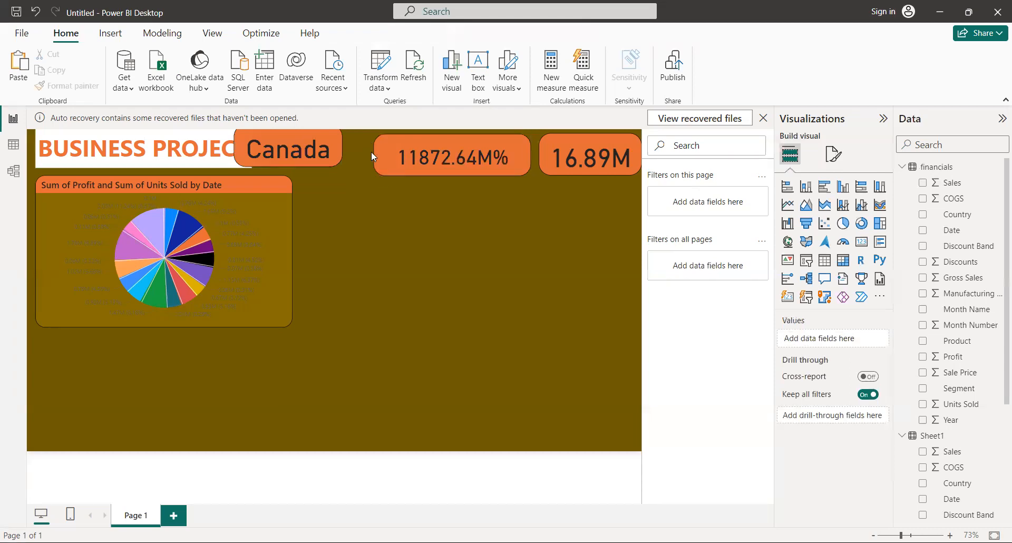
left_click_drag(377, 159, 439, 170)
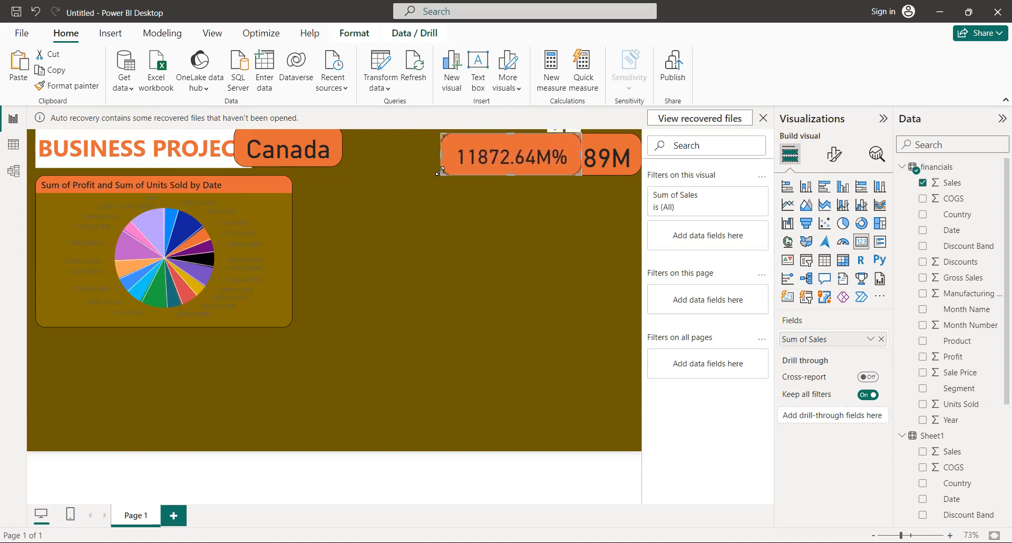
left_click_drag(501, 166, 429, 169)
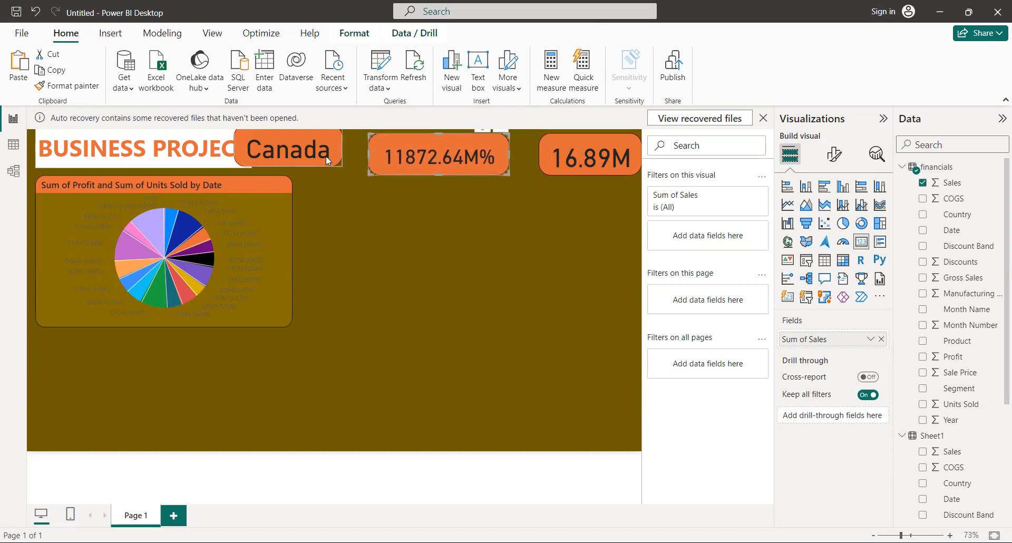
Remove the Canada card and the Sum of Profit card from the report page
left_click_drag(315, 150, 319, 165)
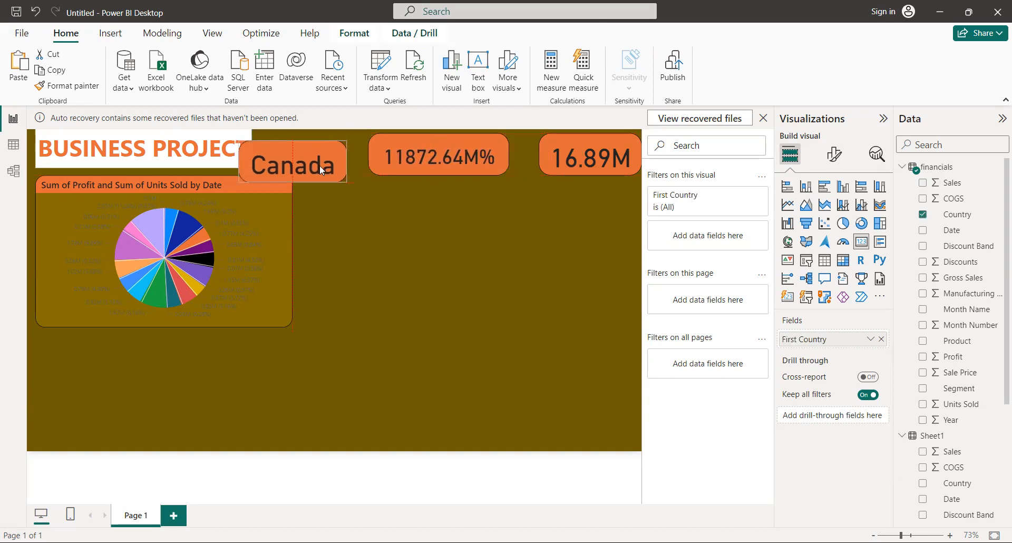
left_click(340, 135)
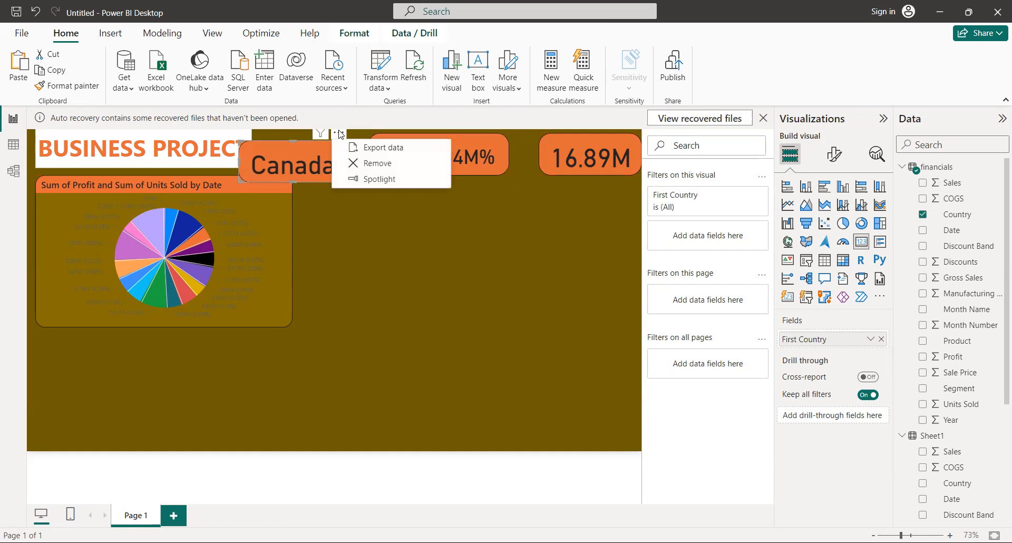
left_click(385, 165)
left_click(567, 159)
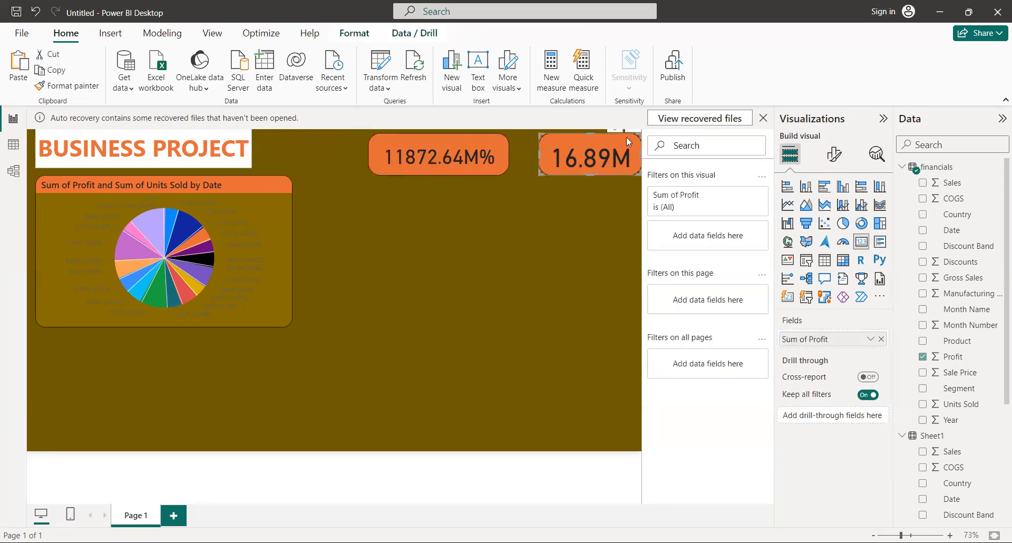
left_click_drag(624, 149, 589, 197)
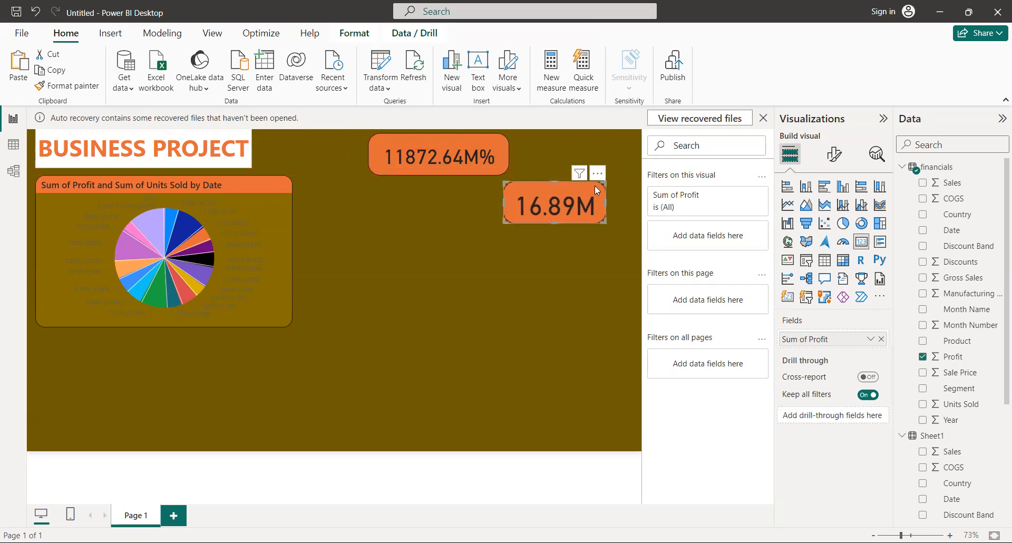
left_click(597, 173)
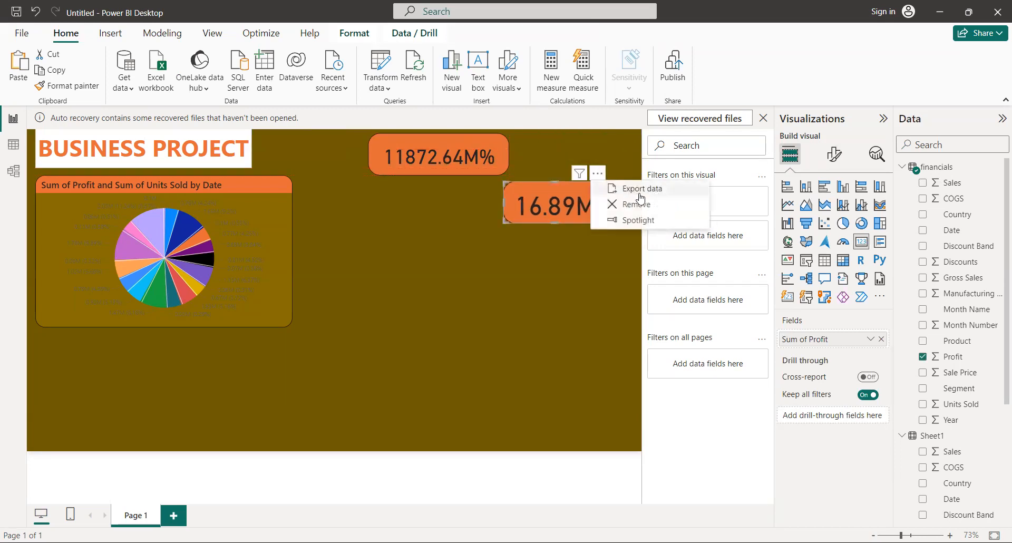
left_click(636, 205)
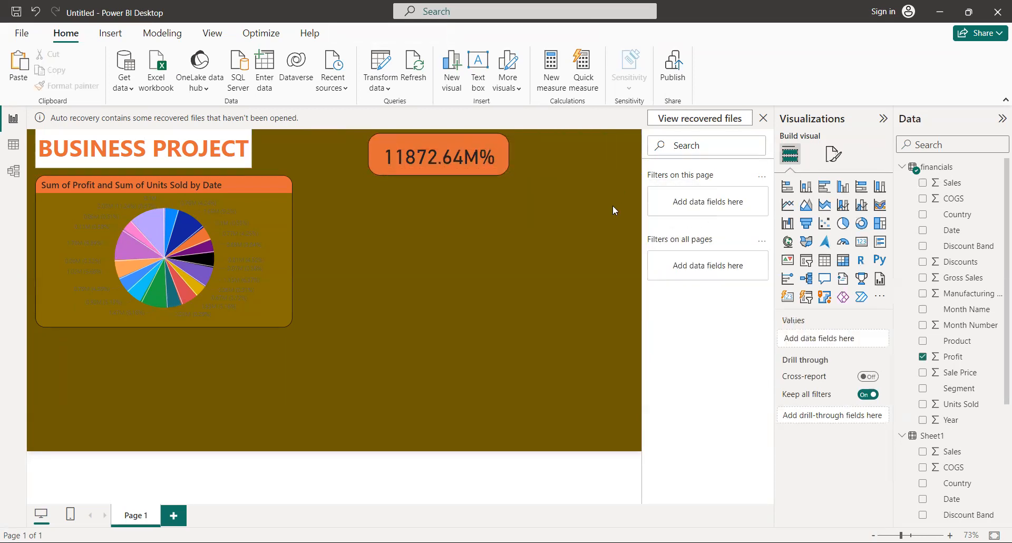
Duplicate the Sales card twice, placing one copy at the page's right edge and the other beside the report title
left_click(460, 161)
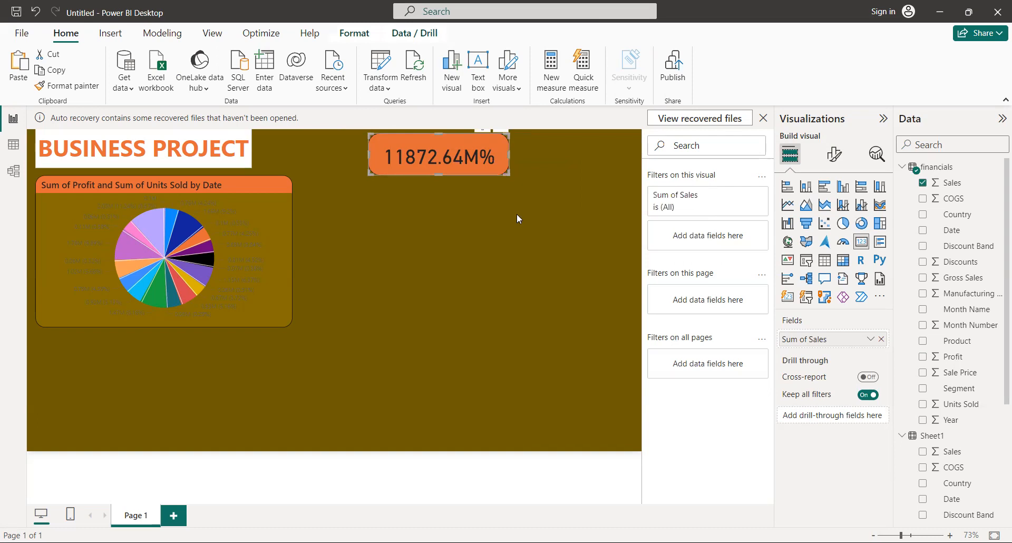
key("ctrl+v")
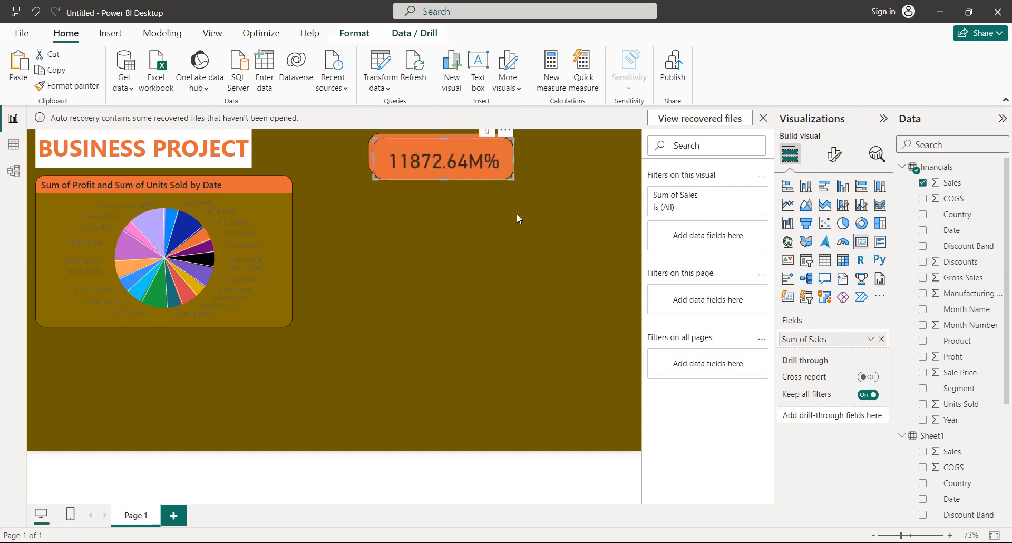
left_click_drag(471, 172, 600, 164)
left_click_drag(469, 161, 343, 157)
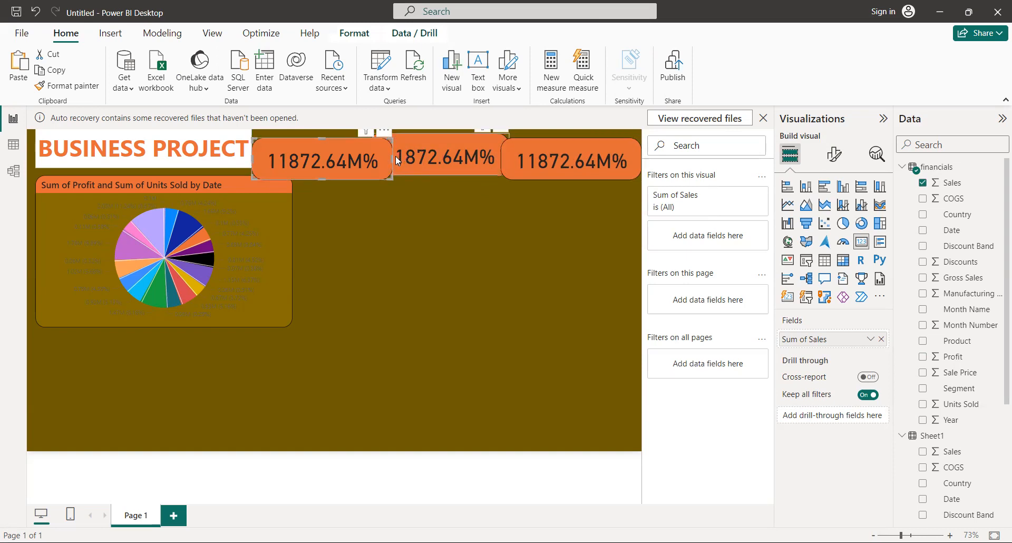
Narrow the Sales card beside the title and the middle one, and line the middle card up with its neighbours
left_click_drag(383, 159, 360, 163)
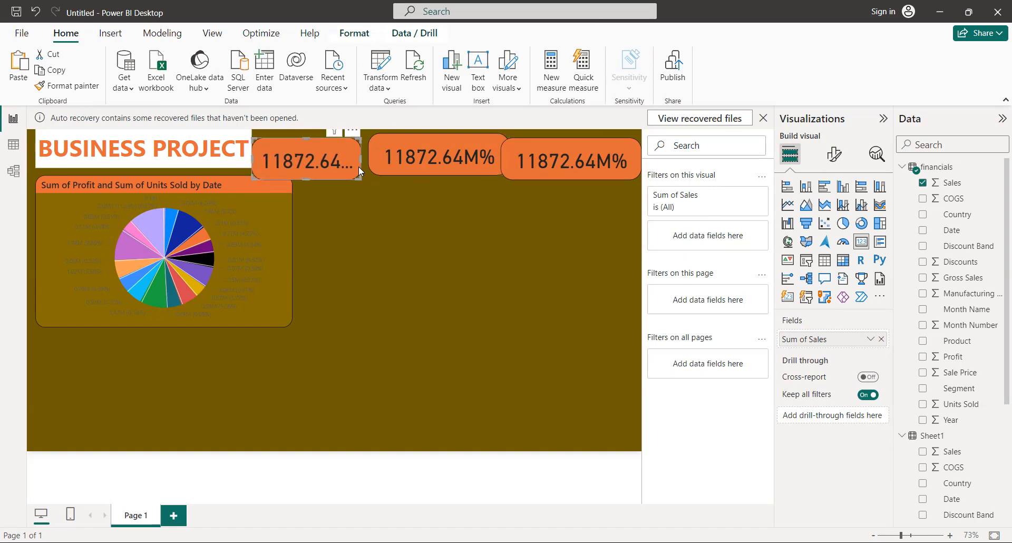
left_click(384, 154)
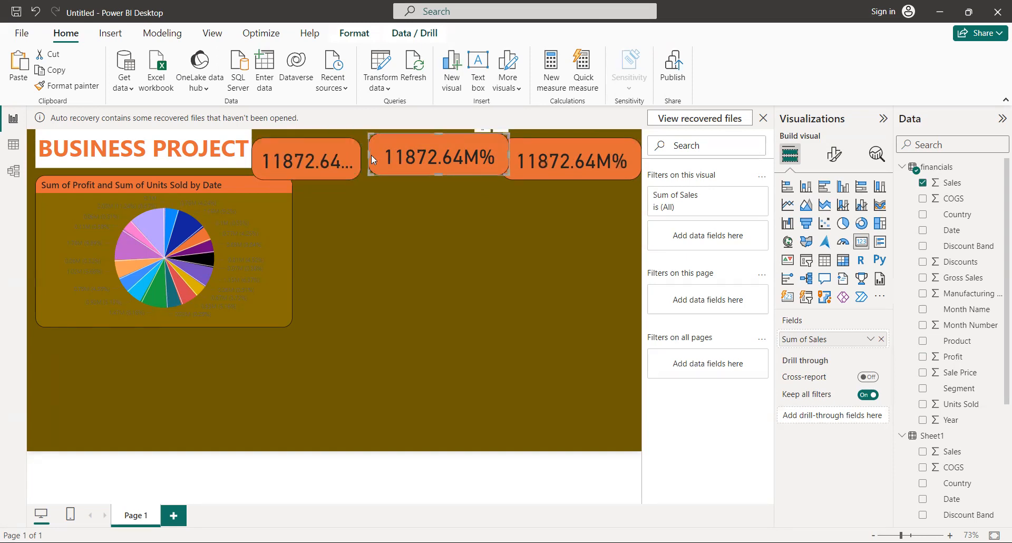
left_click_drag(369, 153, 408, 168)
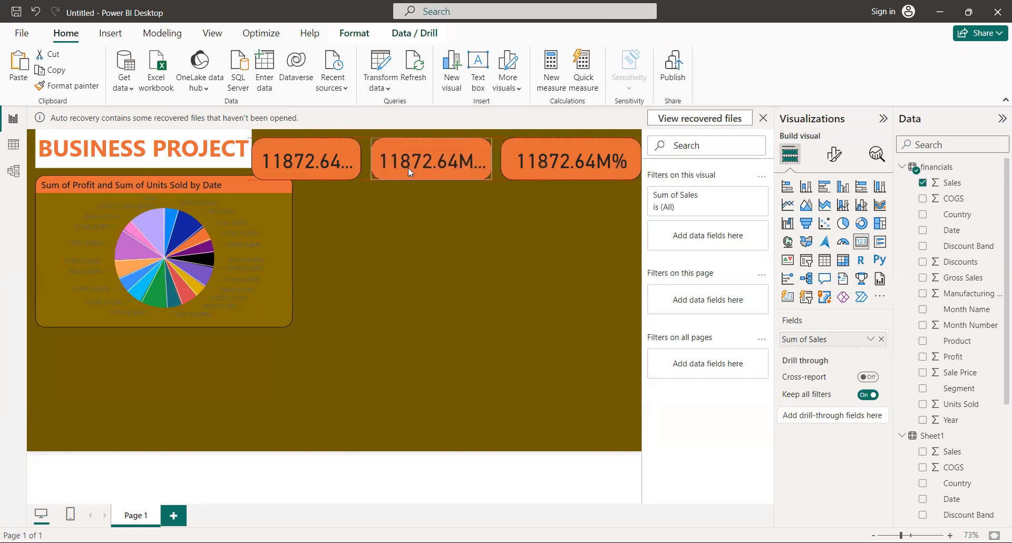
Narrow the Sales card at the page's far edge and shift the other two cards to even out the gaps beside the title
left_click_drag(301, 162, 307, 164)
left_click(549, 164)
left_click_drag(501, 159, 518, 161)
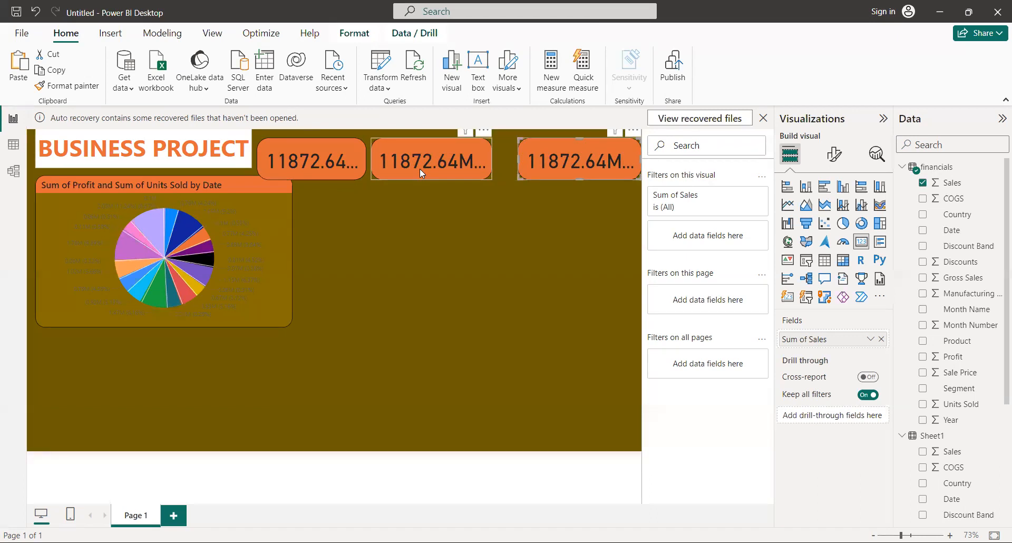
left_click_drag(419, 169, 423, 168)
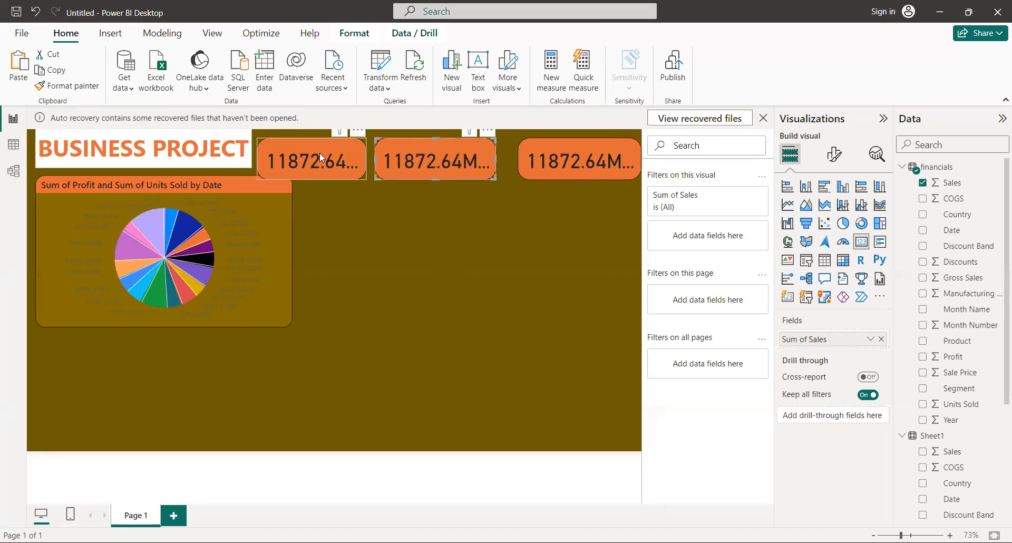
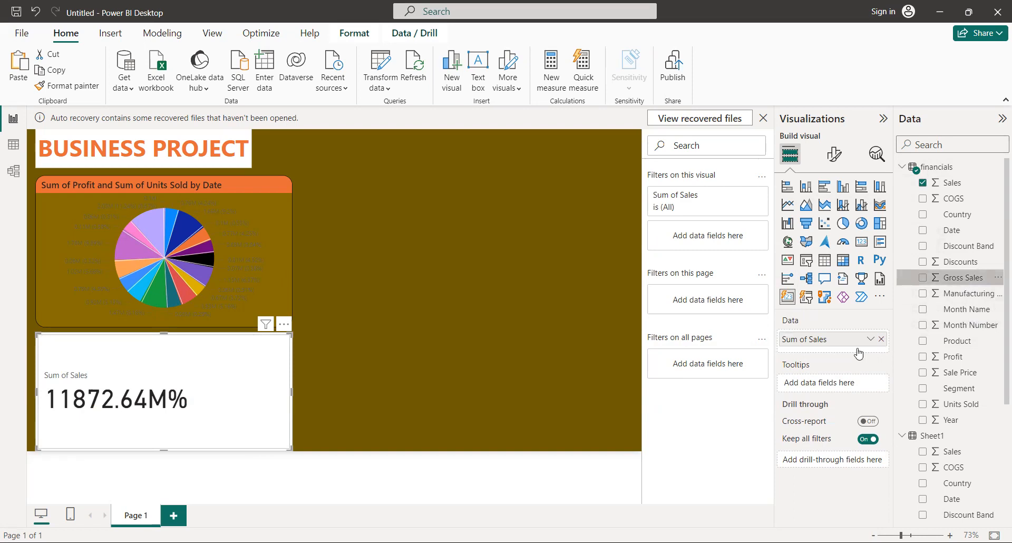
Add Gross Sales and Profit to the new card visual and resize it into a wide, short strip below the pie chart
left_click_drag(962, 361, 837, 368)
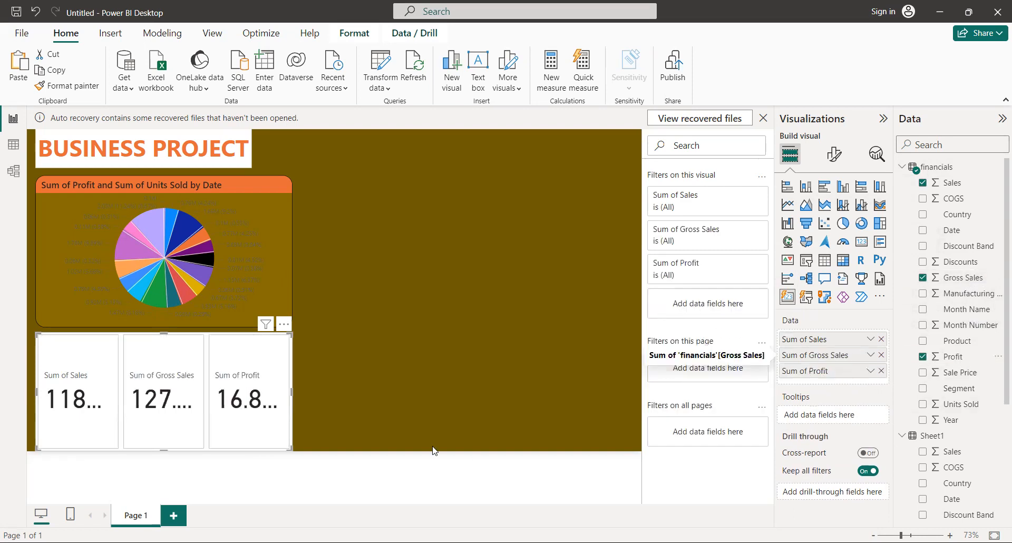
left_click_drag(291, 391, 388, 391)
left_click_drag(229, 450, 229, 394)
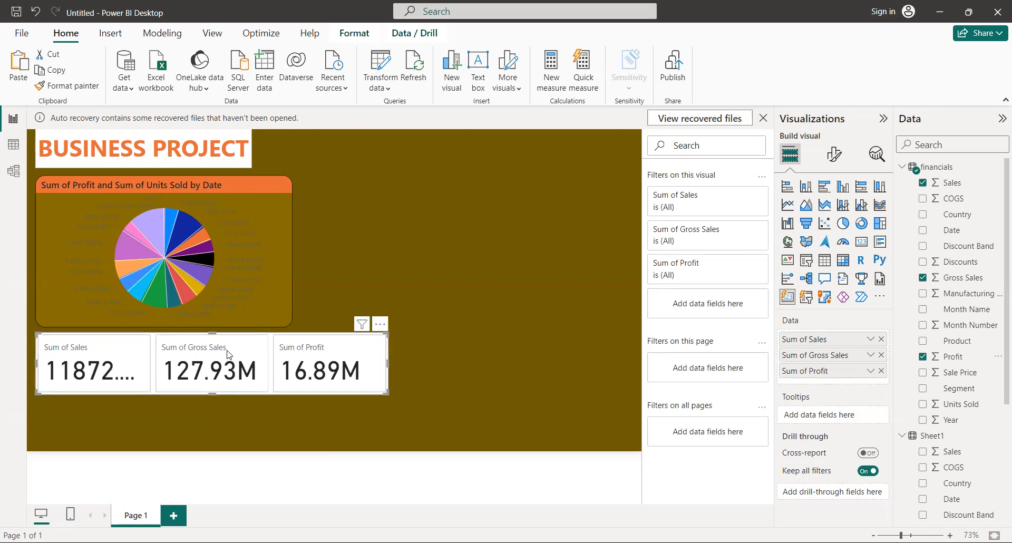
left_click_drag(214, 334, 214, 341)
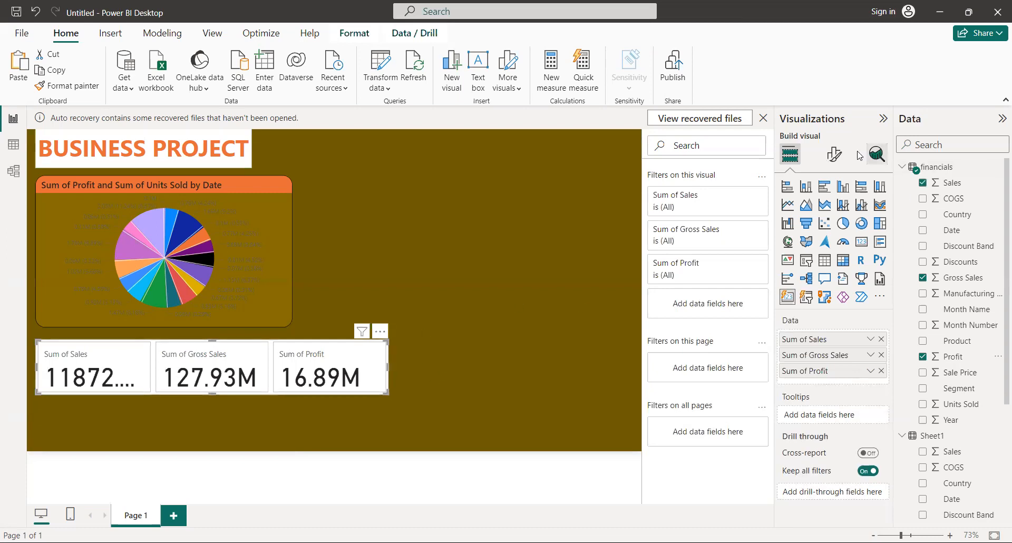
Turn off the background effect of the card visual
left_click(836, 156)
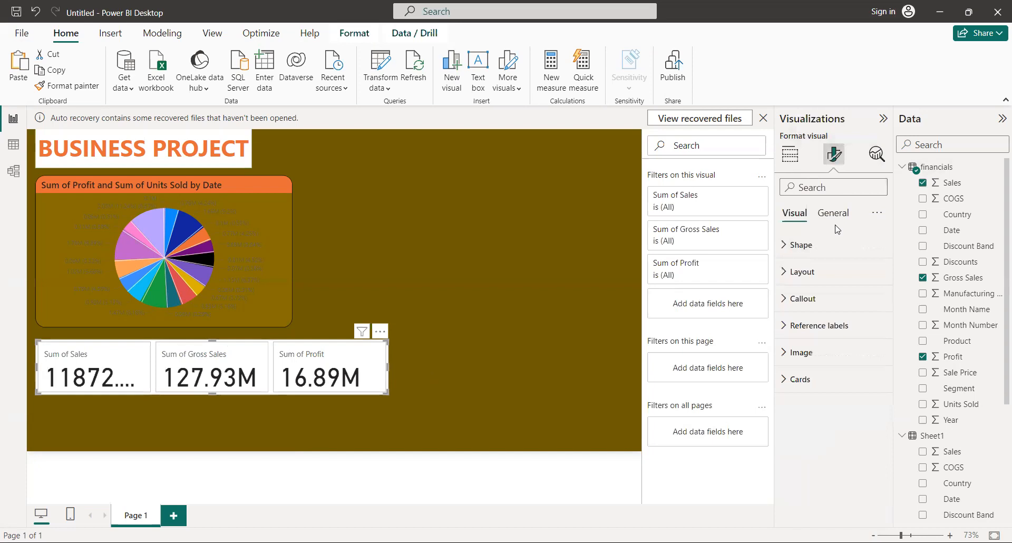
left_click(842, 213)
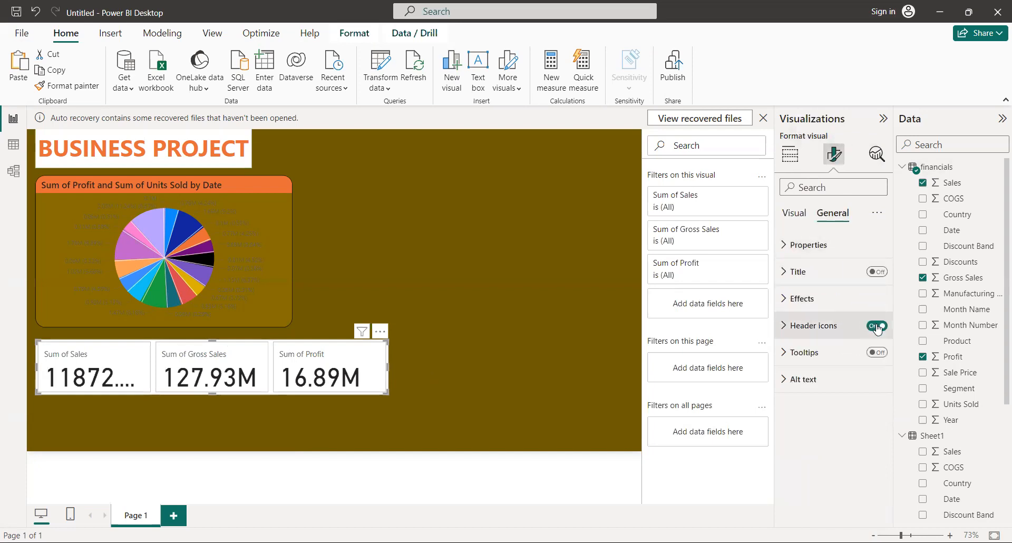
left_click(816, 304)
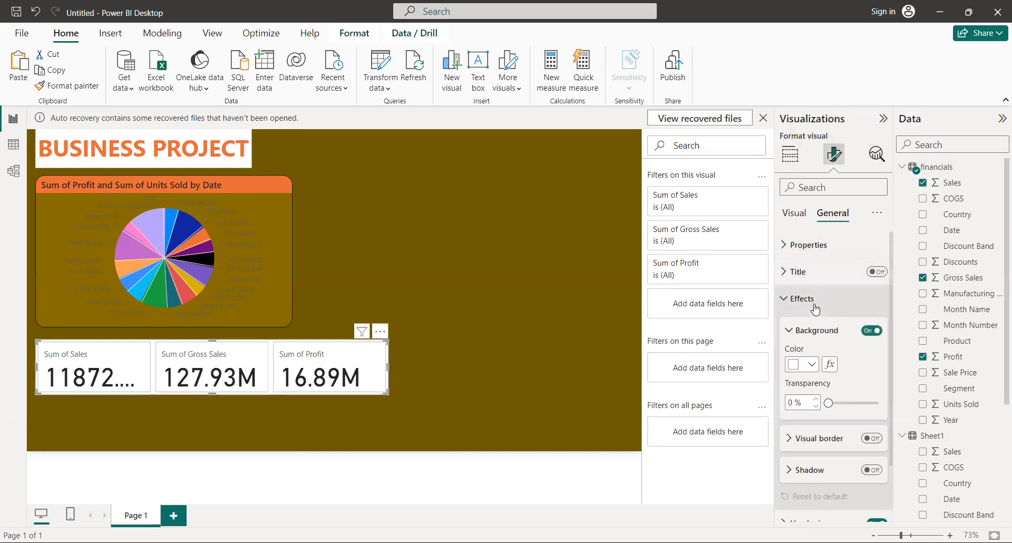
left_click(872, 331)
Turn on the card visual's border and set its rounded corners to 20 px
left_click(847, 439)
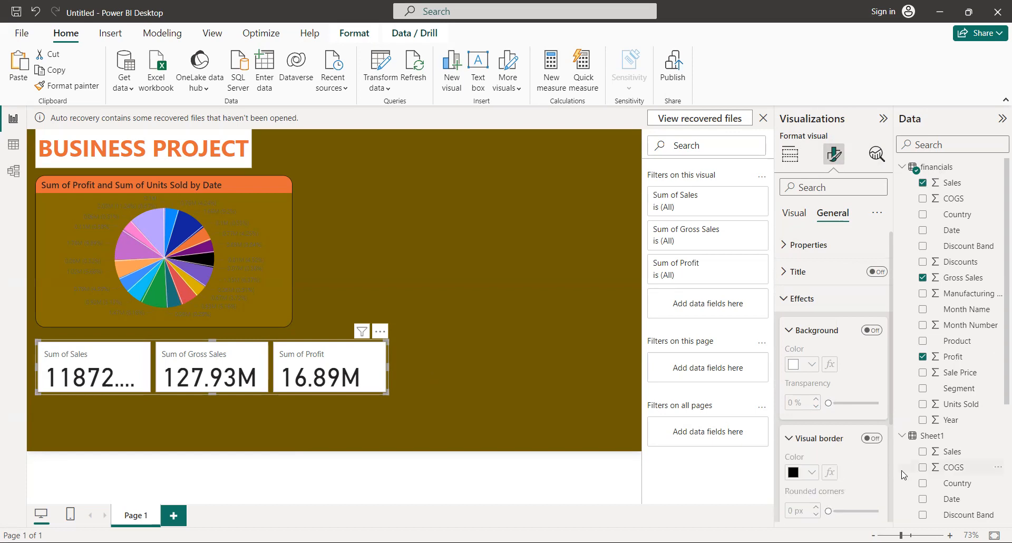
left_click(873, 438)
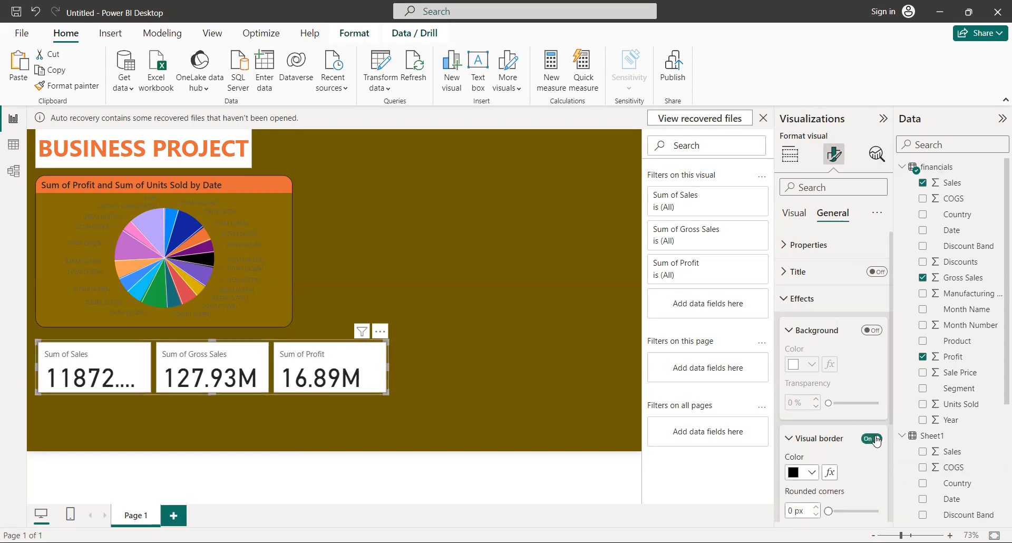
double_click(792, 510)
type("2")
key("Return")
type("0")
key("Return")
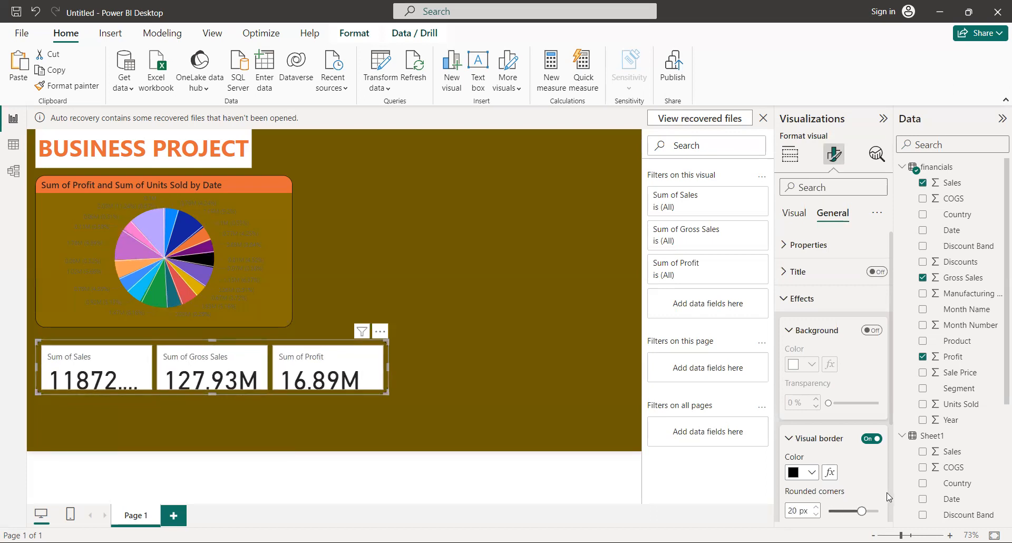
Try the shadow effect on the card visual, switching it on and off
scroll(890, 497, "down", 3)
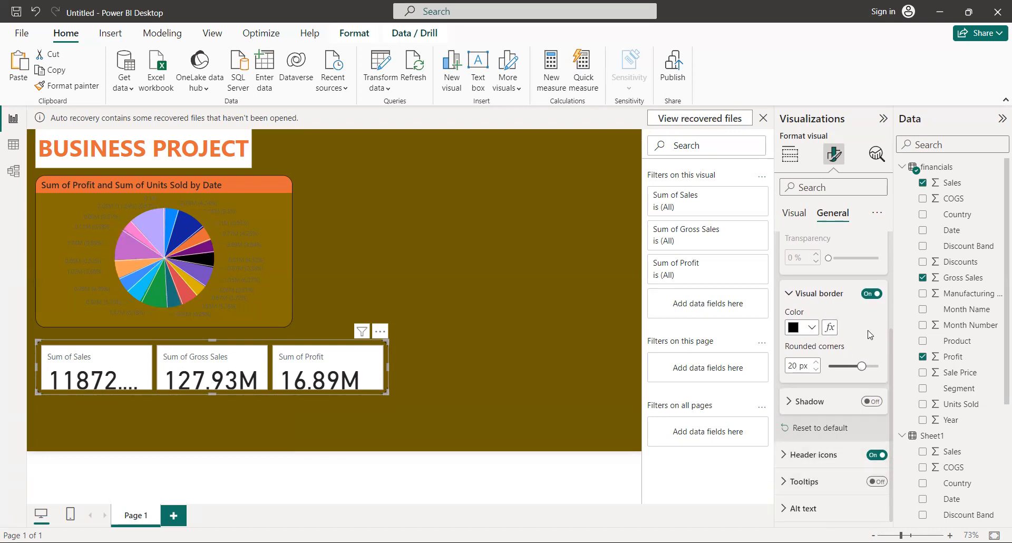
left_click(872, 402)
left_click(872, 402)
left_click(873, 402)
left_click(872, 403)
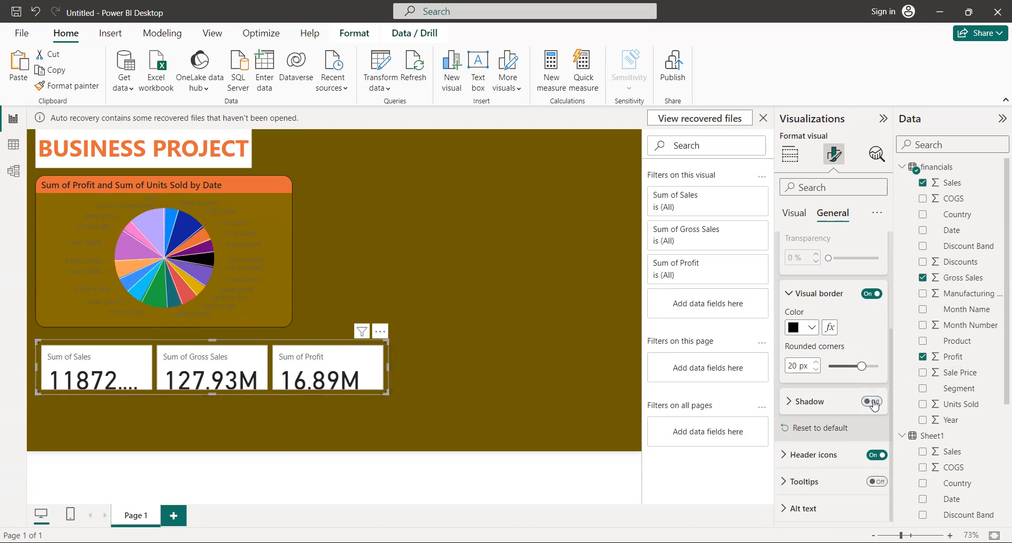
Change the cards' shape to Rounded Rectangle and make the card visual taller and wider
left_click(794, 216)
left_click(792, 245)
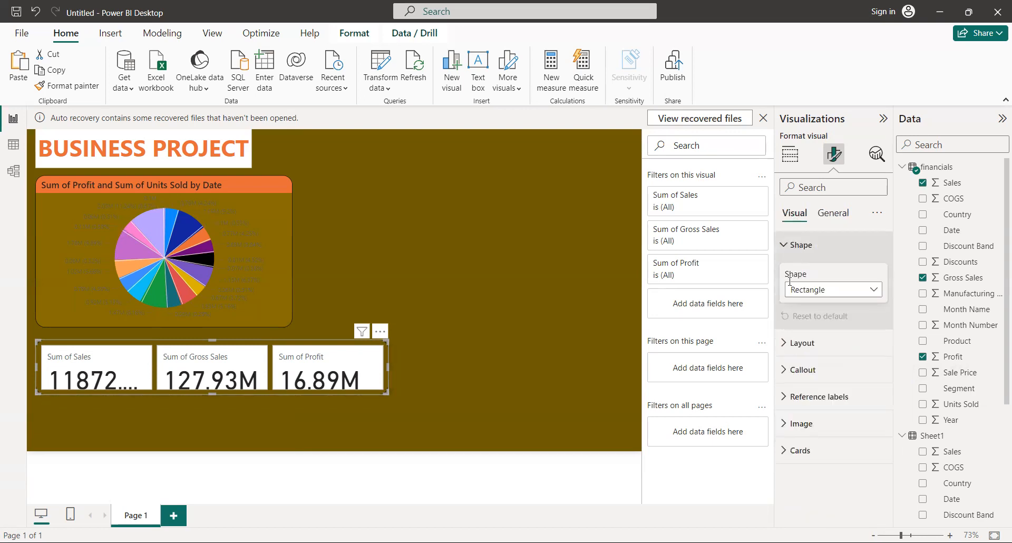
left_click(849, 299)
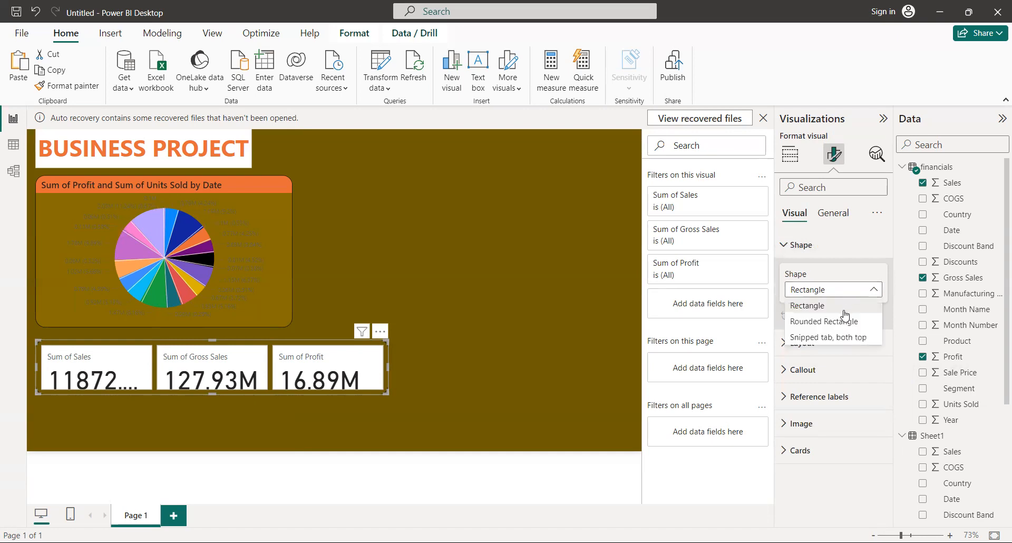
left_click(842, 323)
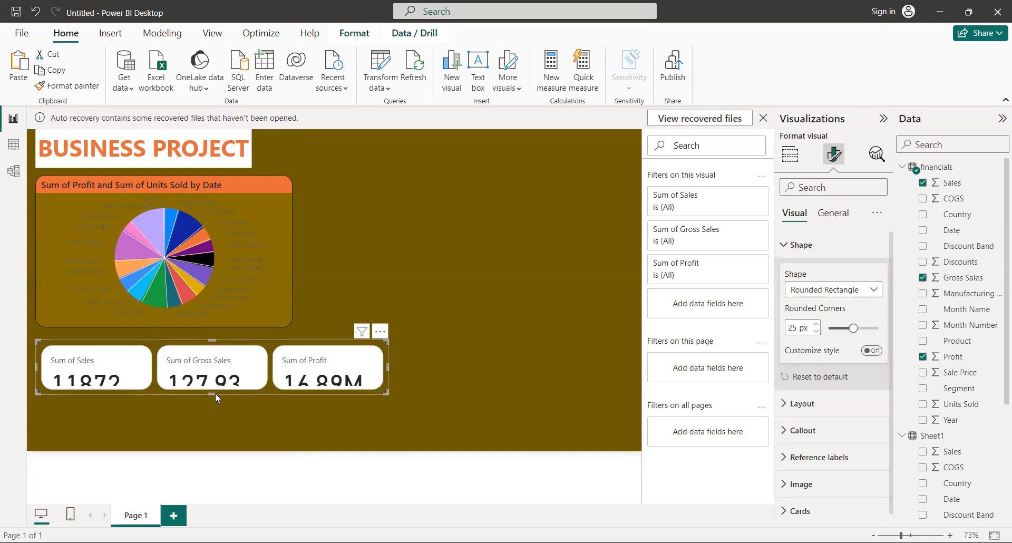
left_click_drag(214, 395, 212, 412)
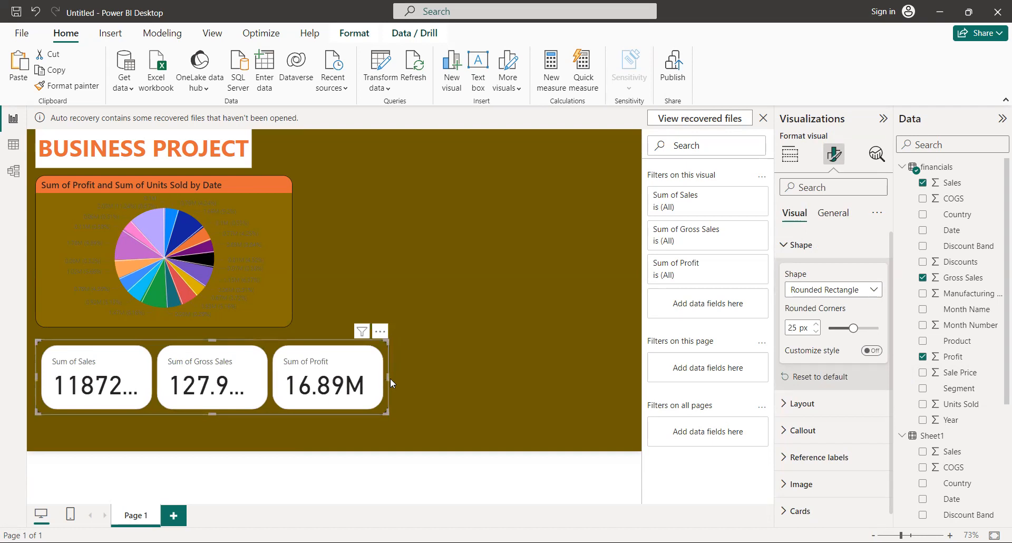
left_click_drag(408, 379, 549, 422)
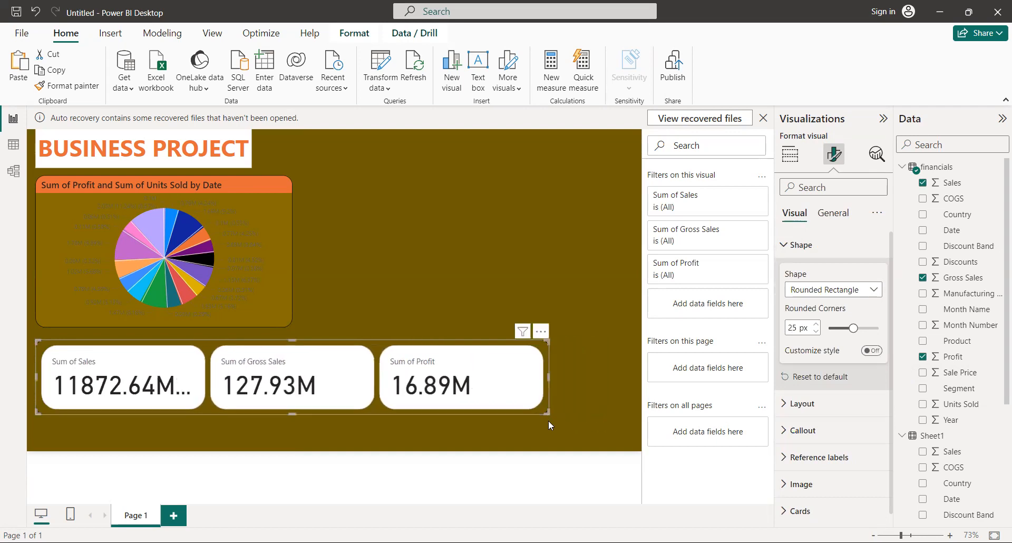
Set the cards' rounded corners to 13 px, and reduce the card visual's width and height
left_click(800, 330)
key("BackSpace")
type("1")
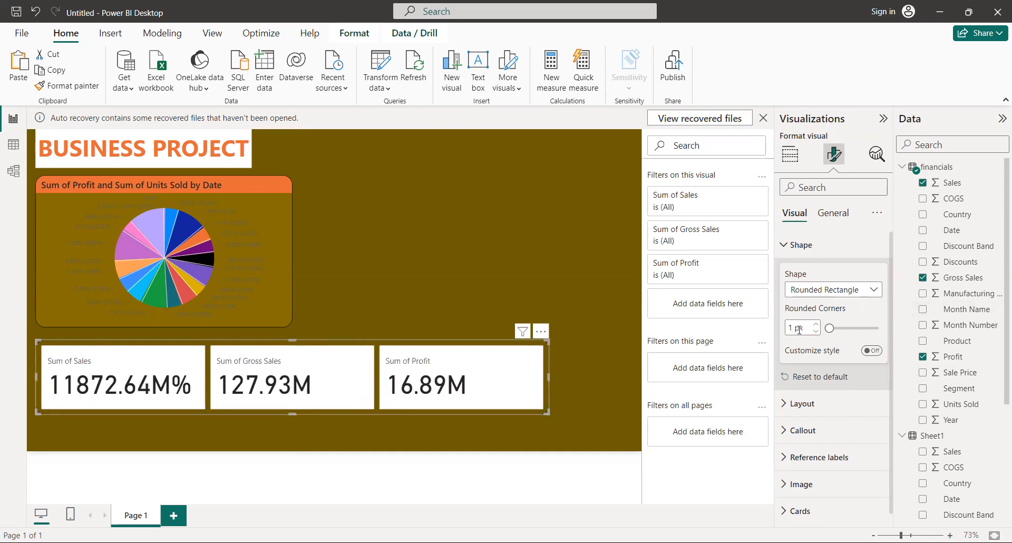
type("3")
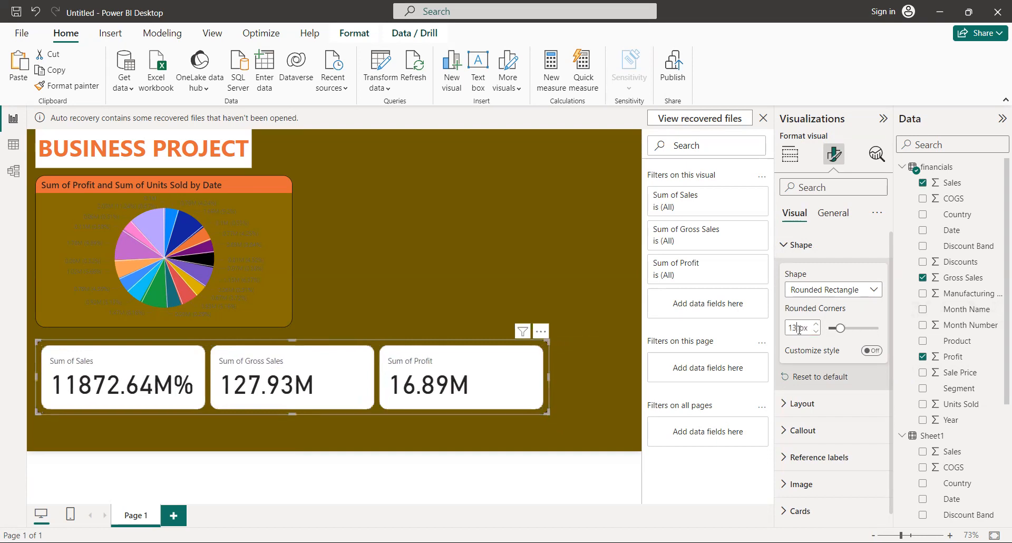
left_click_drag(549, 384, 372, 414)
mouse_move(206, 342)
left_mouse_down()
mouse_move(207, 363)
mouse_move(210, 351)
left_mouse_up()
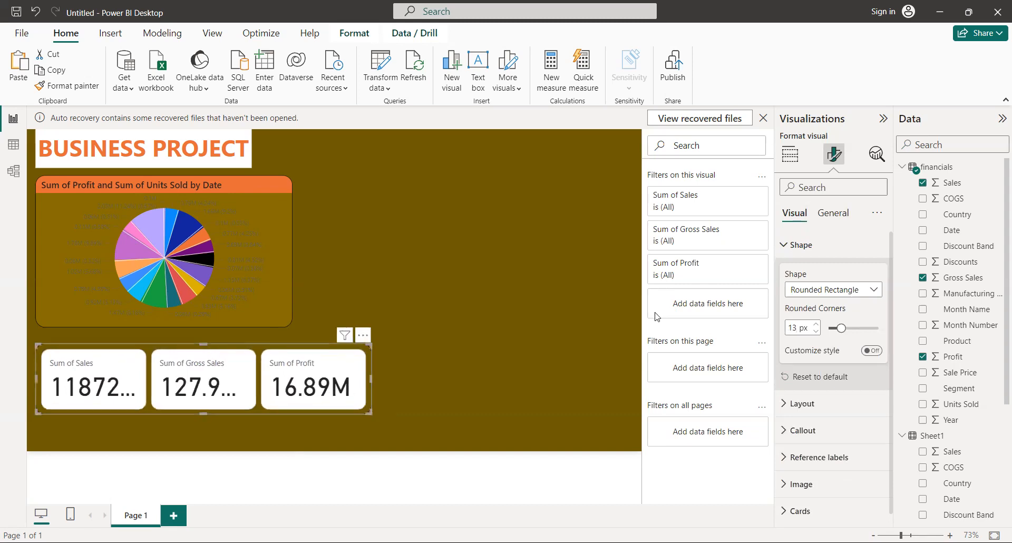
Set the cards' rounded corners to 14 px and enable the customized style for individual corners
left_click(810, 323)
key("BackSpace")
type("4")
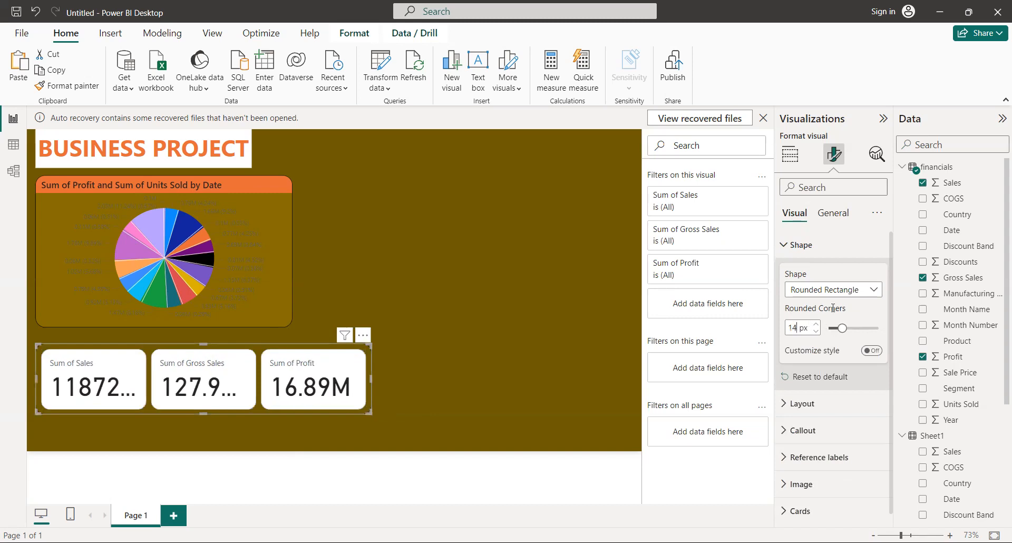
left_click(874, 355)
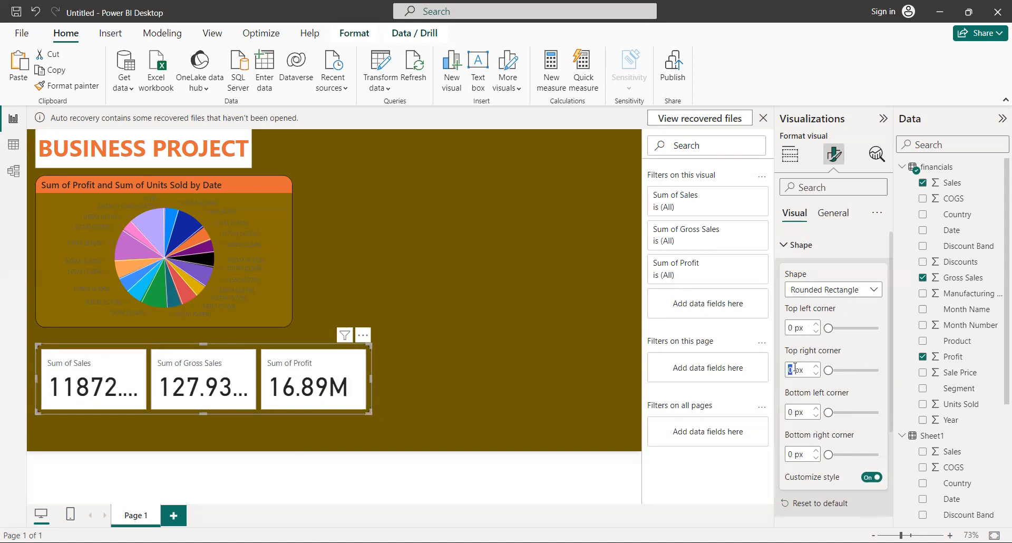
Set the cards' top right and bottom left corner rounding to 5 px
key("BackSpace")
type("5")
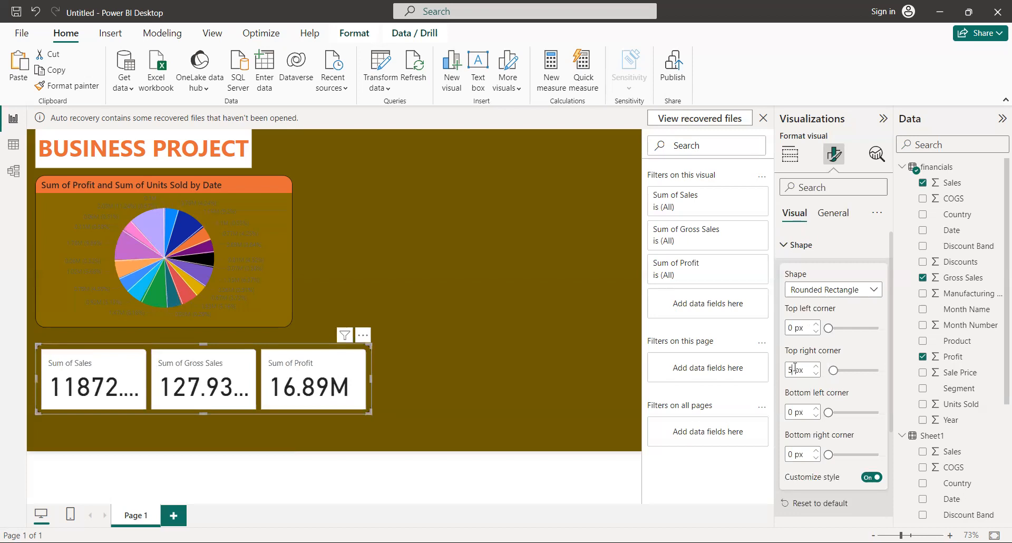
double_click(791, 412)
key("BackSpace")
type("5")
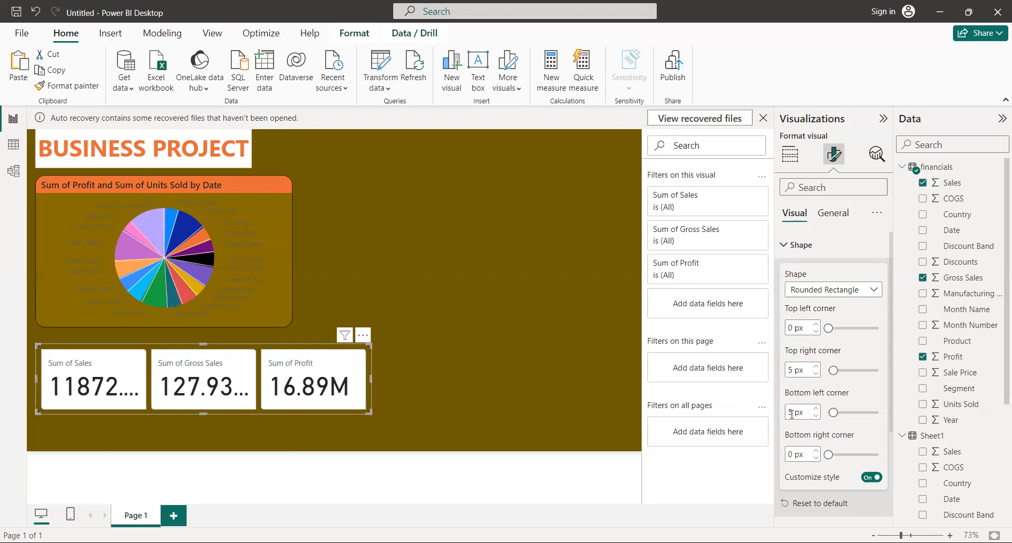
Set the cards' bottom left and top right corner rounding back to 0 px
key("BackSpace")
type("0")
left_click(791, 370)
key("BackSpace")
type("0")
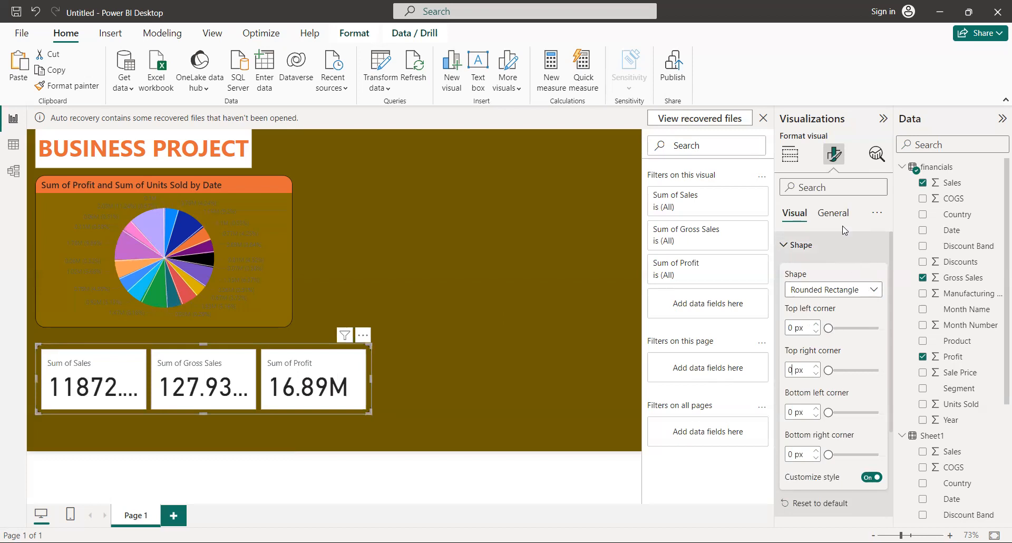
Try the Vertical and Grid orientations for the card layout, and return it to Horizontal
left_click(786, 244)
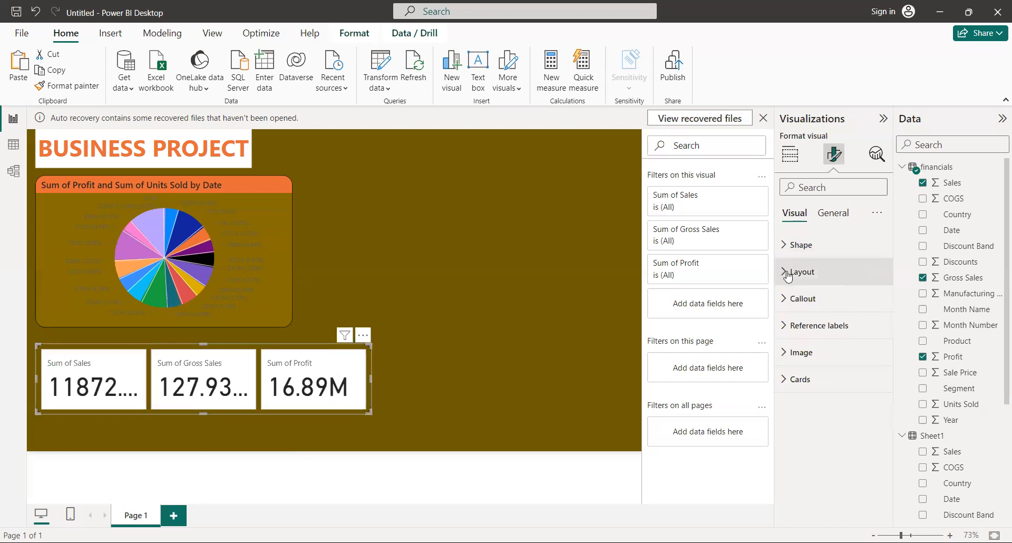
left_click(789, 273)
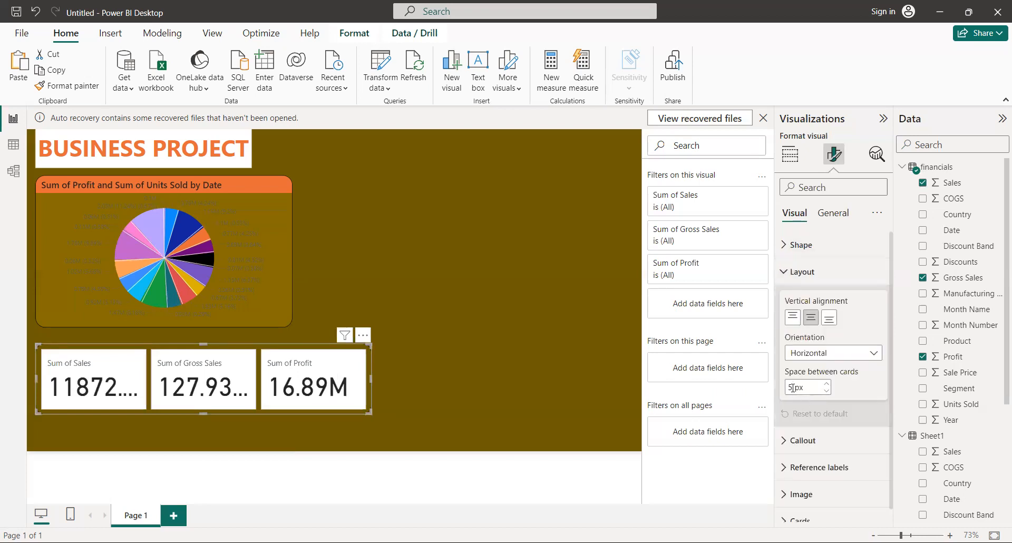
left_click(865, 354)
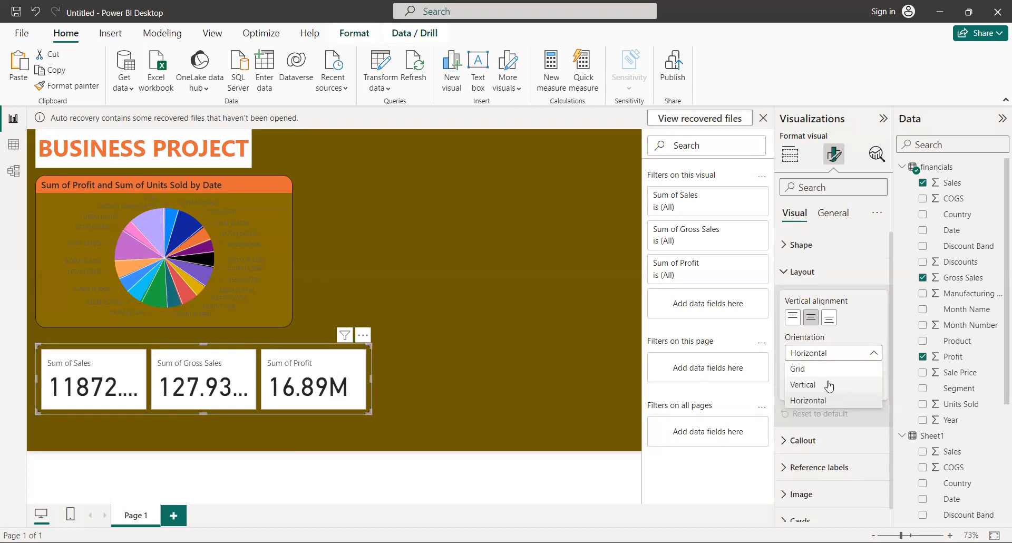
left_click(829, 386)
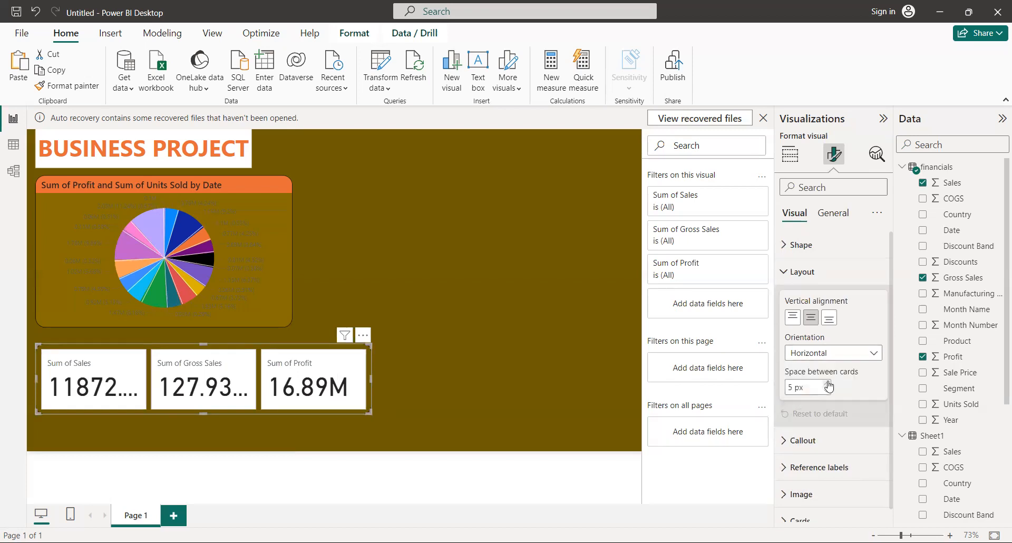
left_click(850, 358)
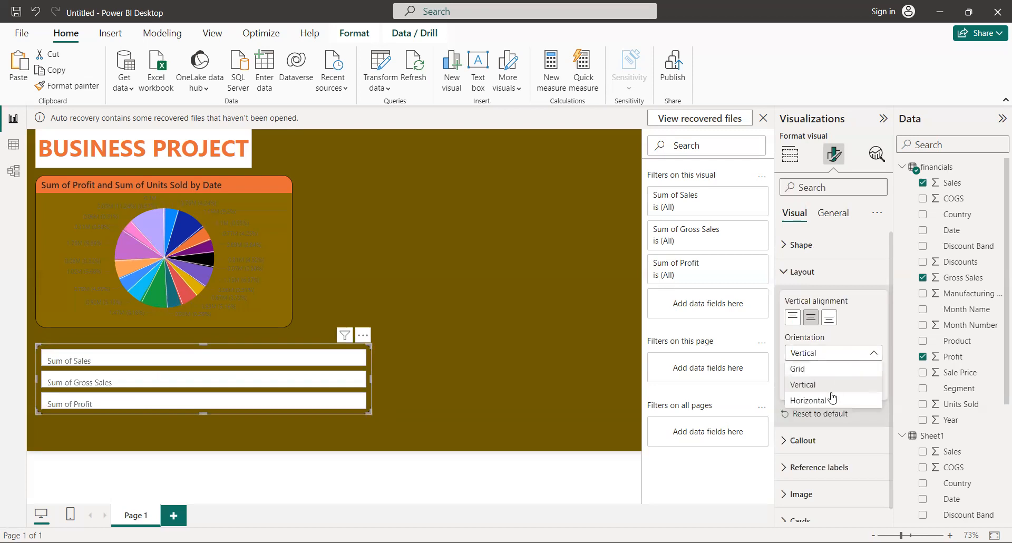
left_click(817, 368)
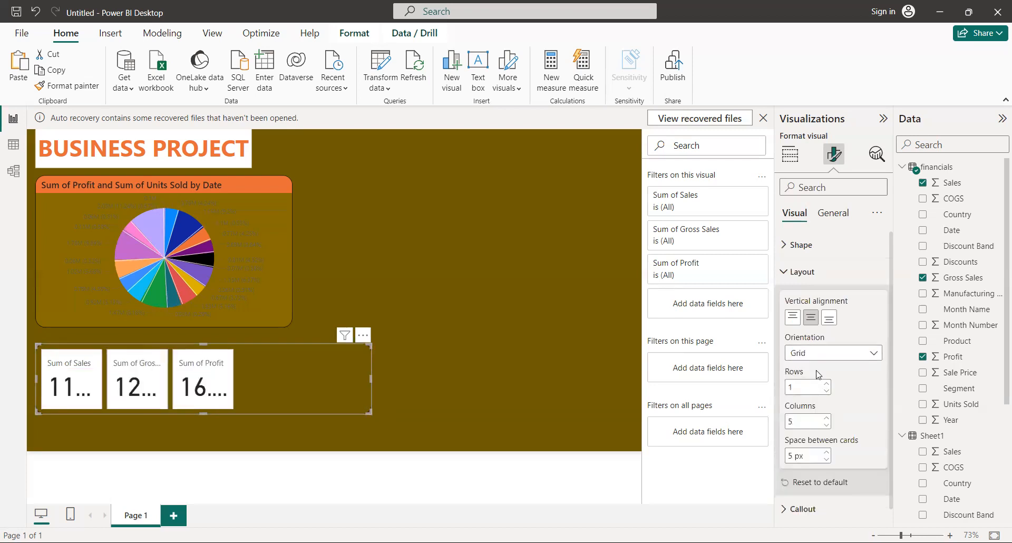
left_click(851, 359)
left_click(838, 404)
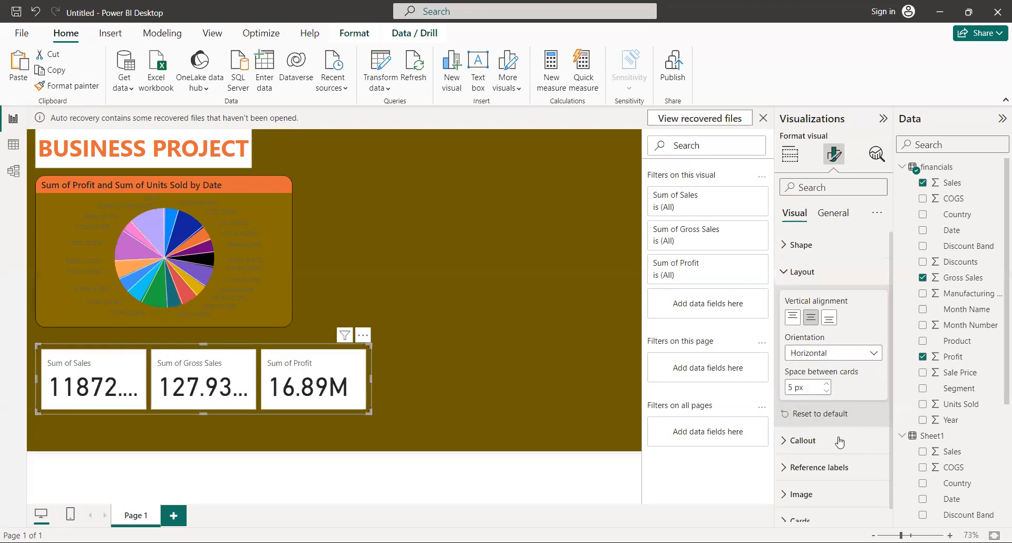
Make the callout values bold for all series in the card visual and turn off the callout labels
left_click(787, 445)
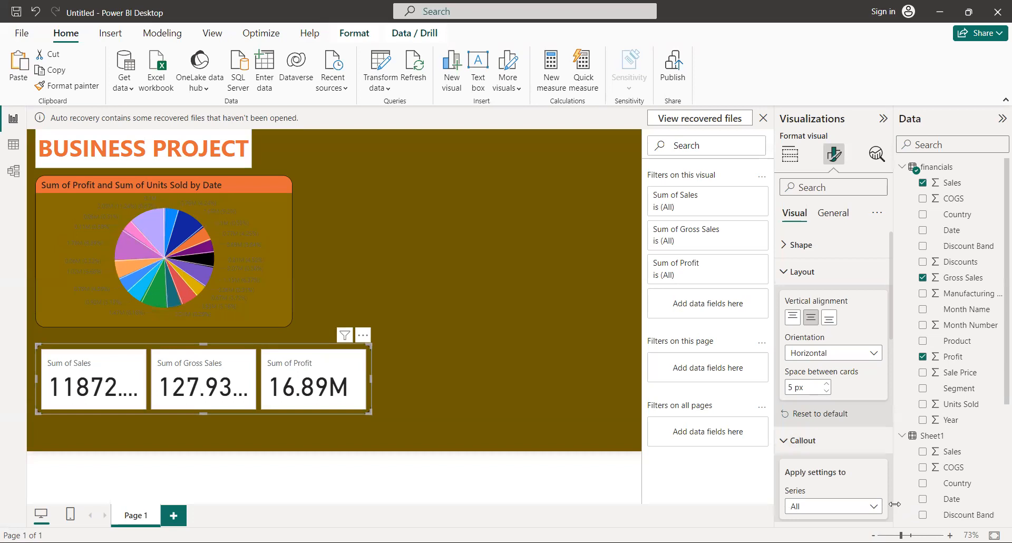
scroll(891, 507, "down", 5)
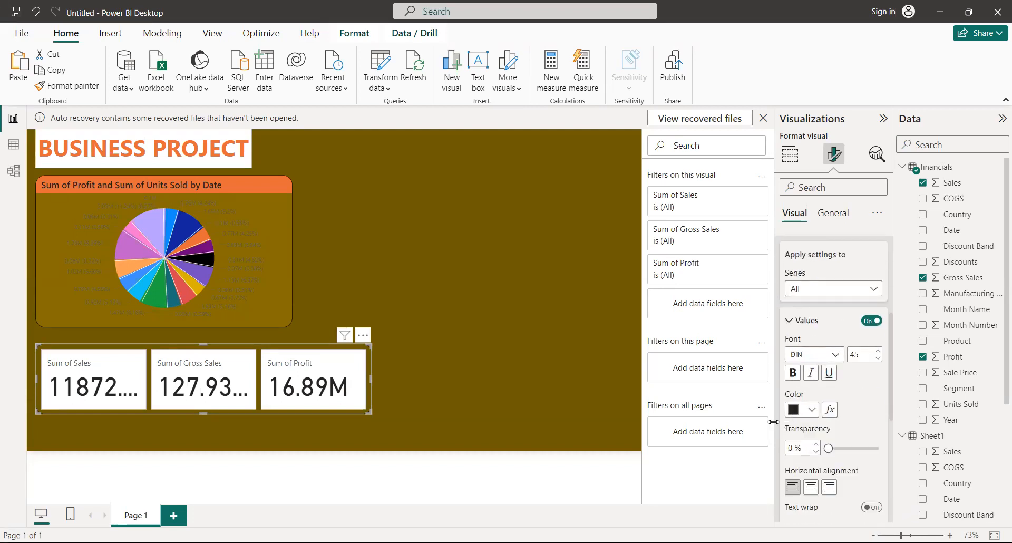
left_click(792, 374)
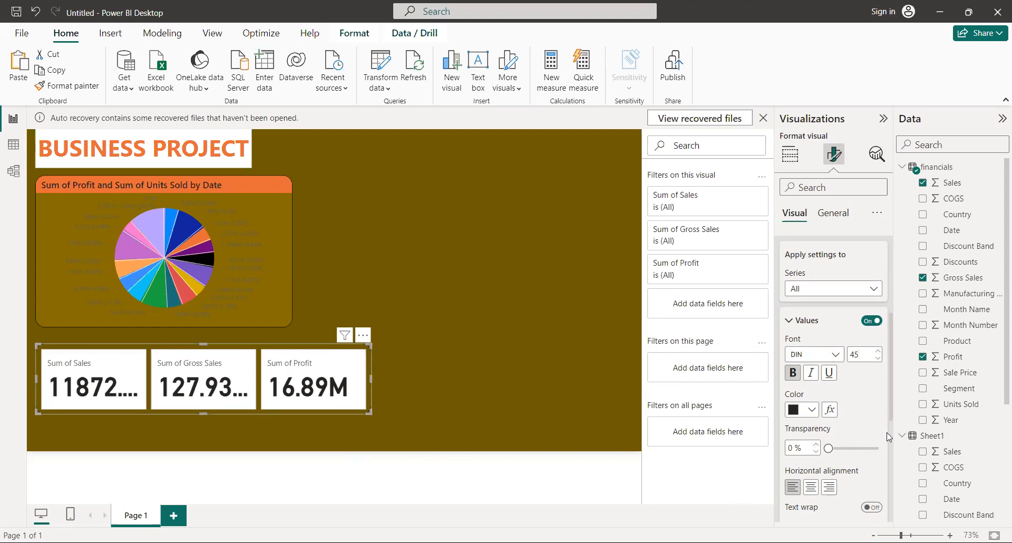
scroll(891, 453, "down", 5)
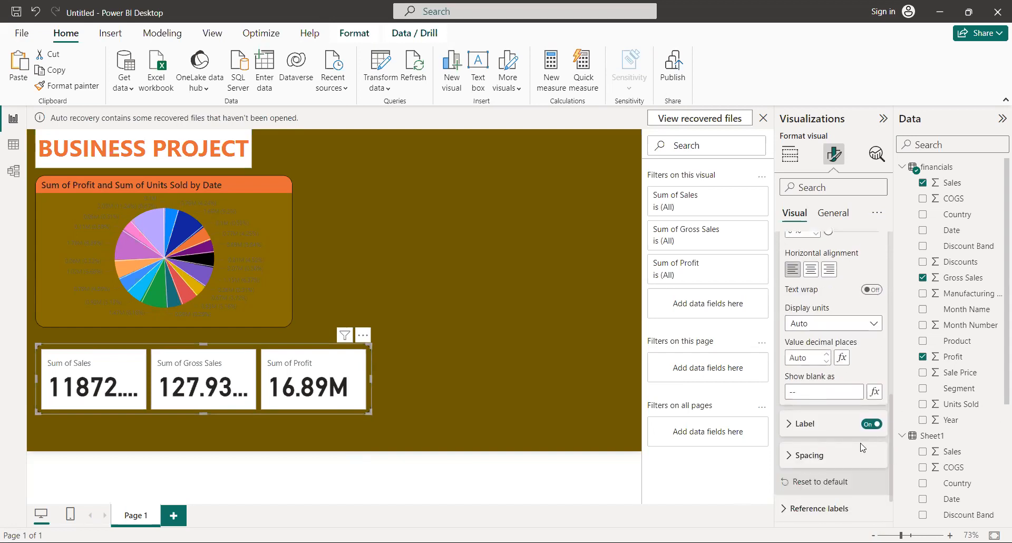
left_click(871, 423)
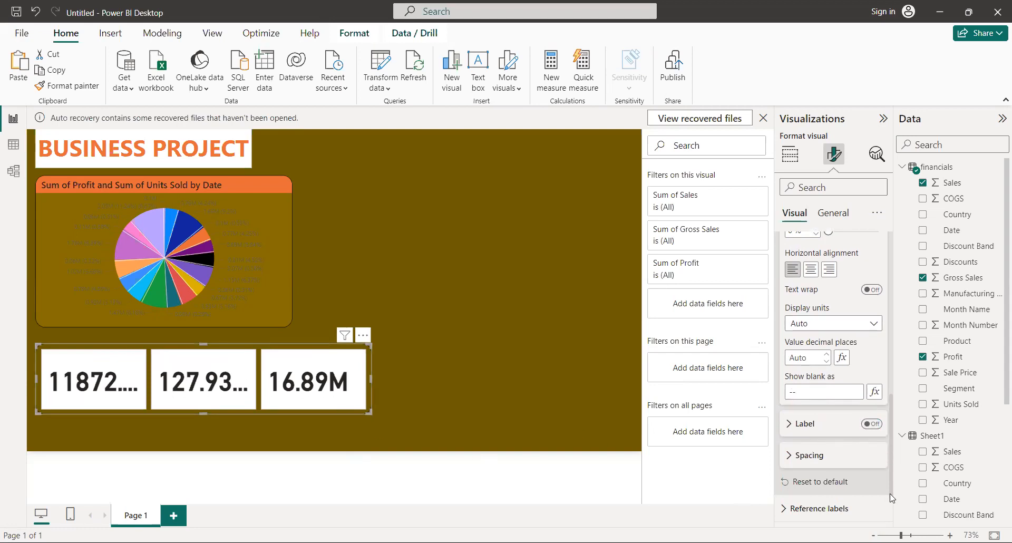
Set the vertical spacing of the card visual's callouts to 10 px
left_click(806, 457)
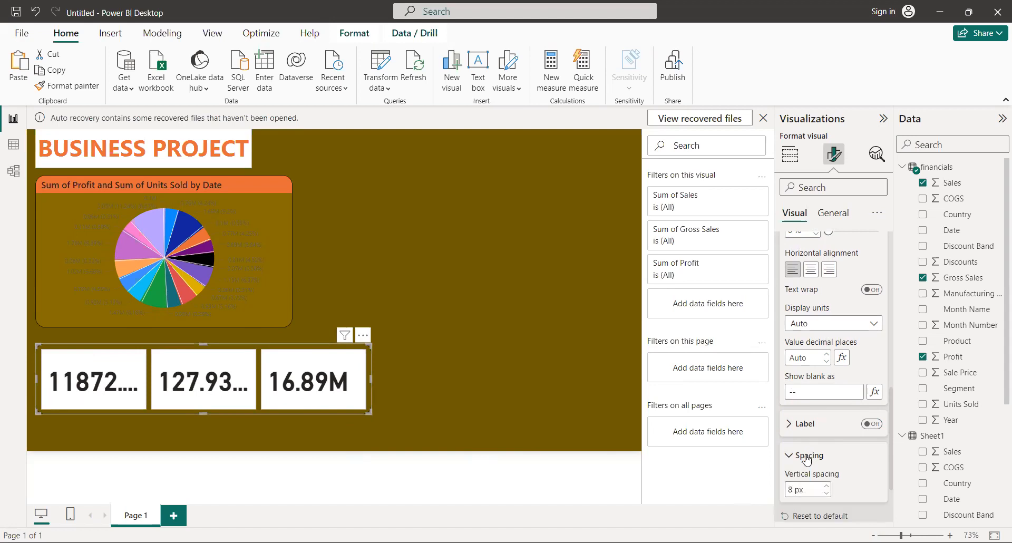
double_click(796, 489)
type("10")
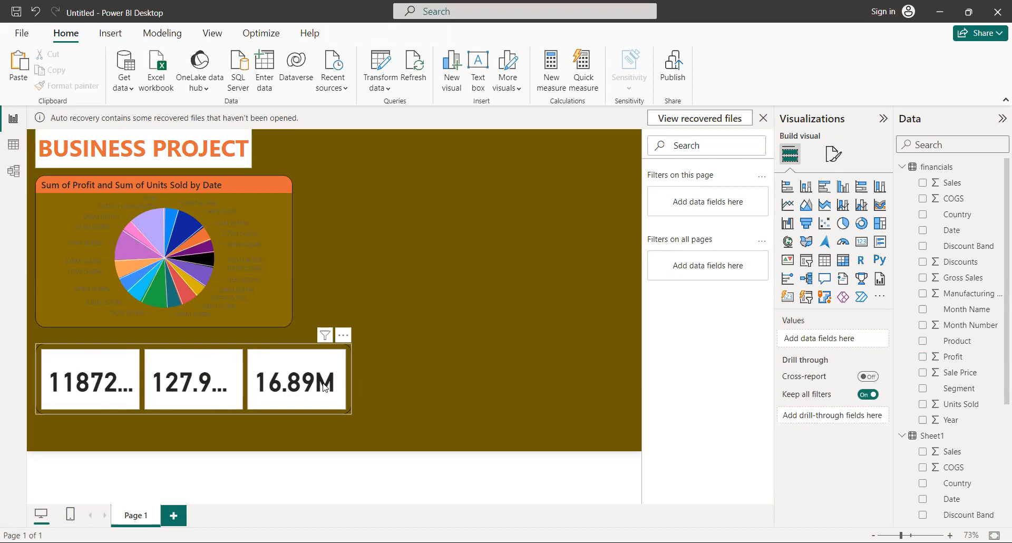
Widen the card visual and move it to the top of the page, beside the BUSINESS PROJECT title
left_click(343, 383)
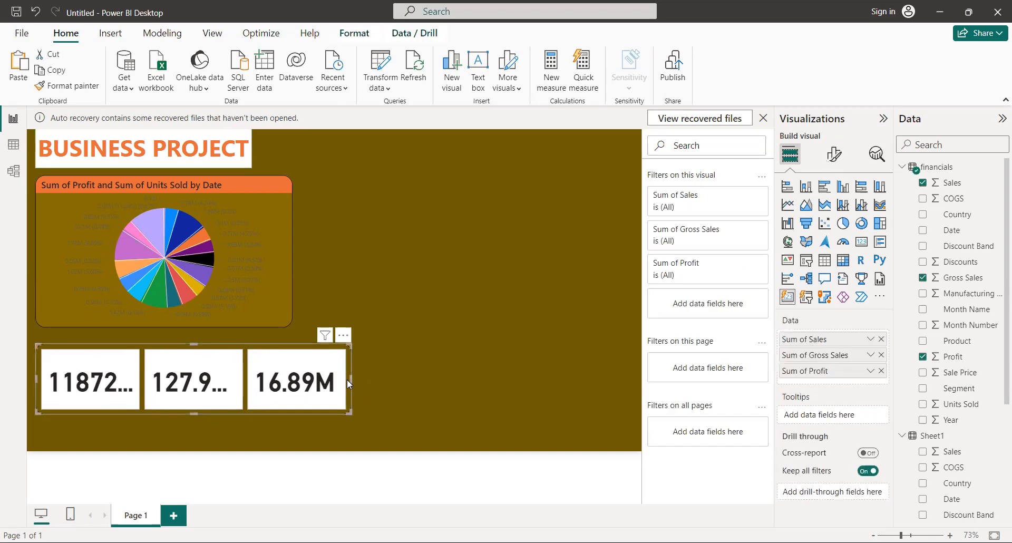
left_click_drag(355, 377, 448, 396)
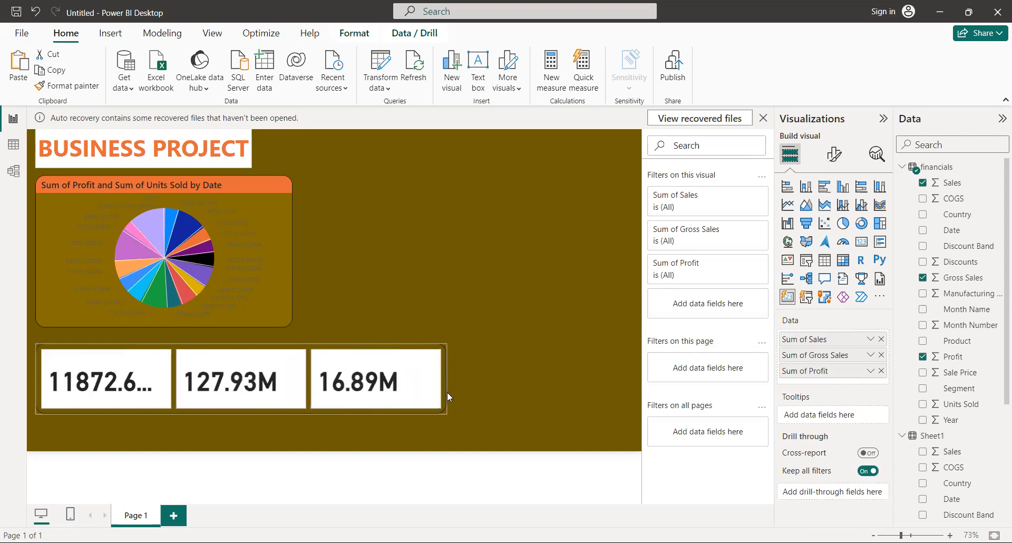
left_click_drag(315, 332, 486, 159)
left_click_drag(231, 195, 264, 173)
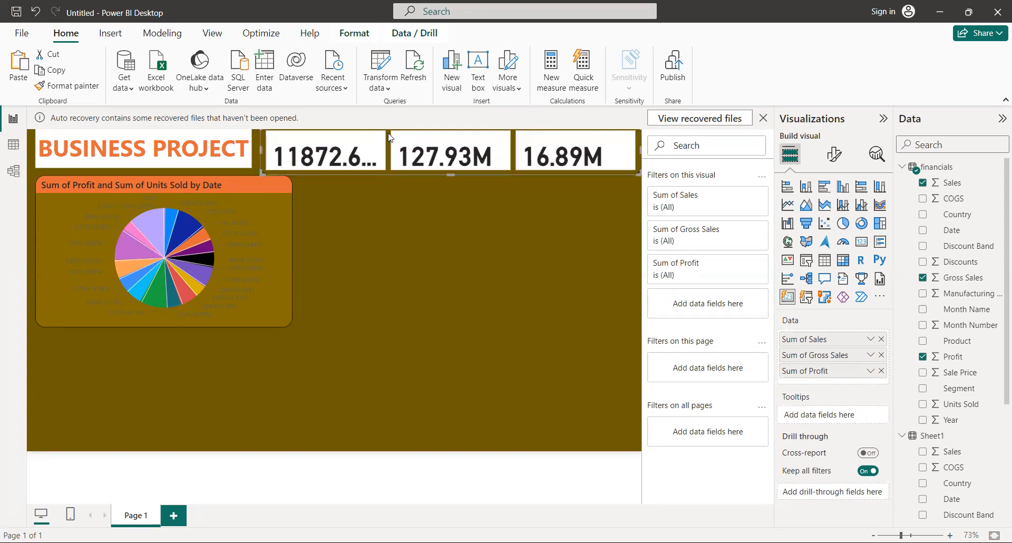
left_click_drag(389, 139, 389, 142)
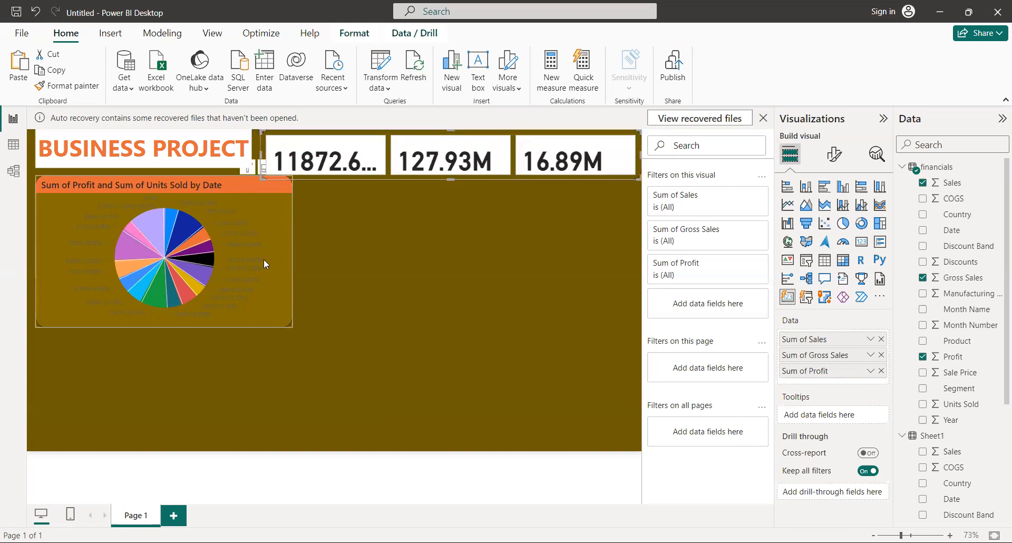
Narrow the pie chart to about the title's width and place it at the page's left edge, just below the title
mouse_move(260, 265)
left_mouse_down()
mouse_move(261, 254)
mouse_move(251, 257)
left_mouse_up()
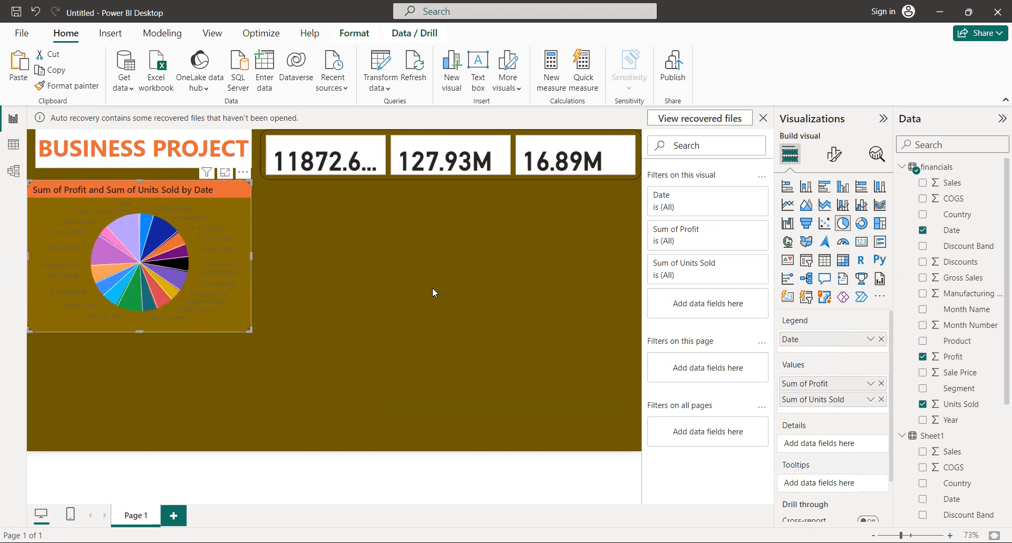
left_click(469, 324)
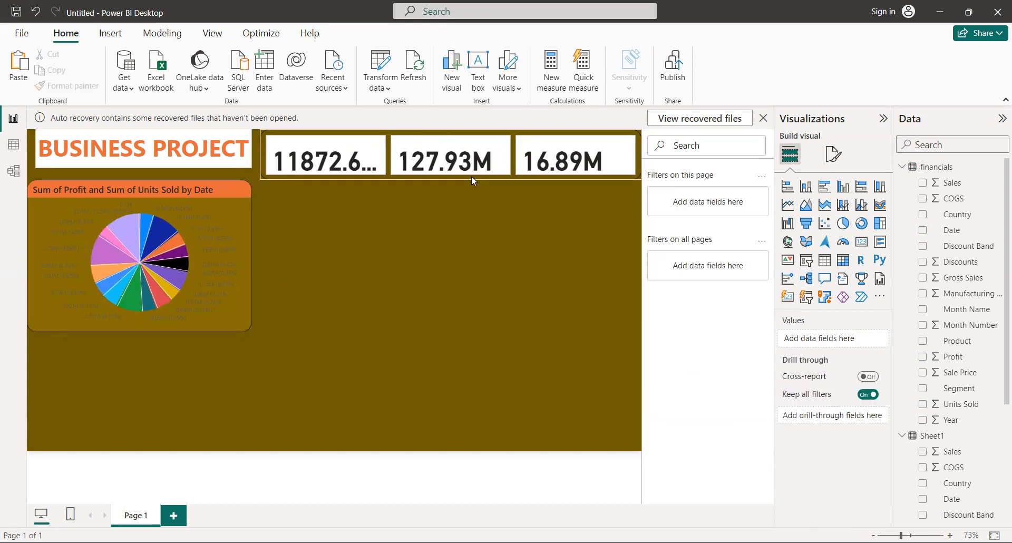
left_click_drag(473, 181, 472, 176)
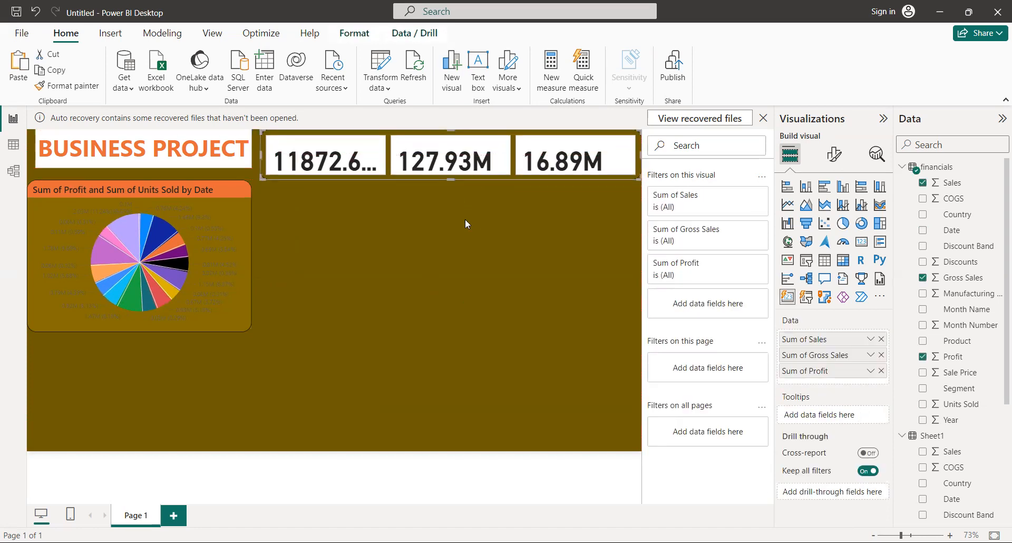
double_click(469, 248)
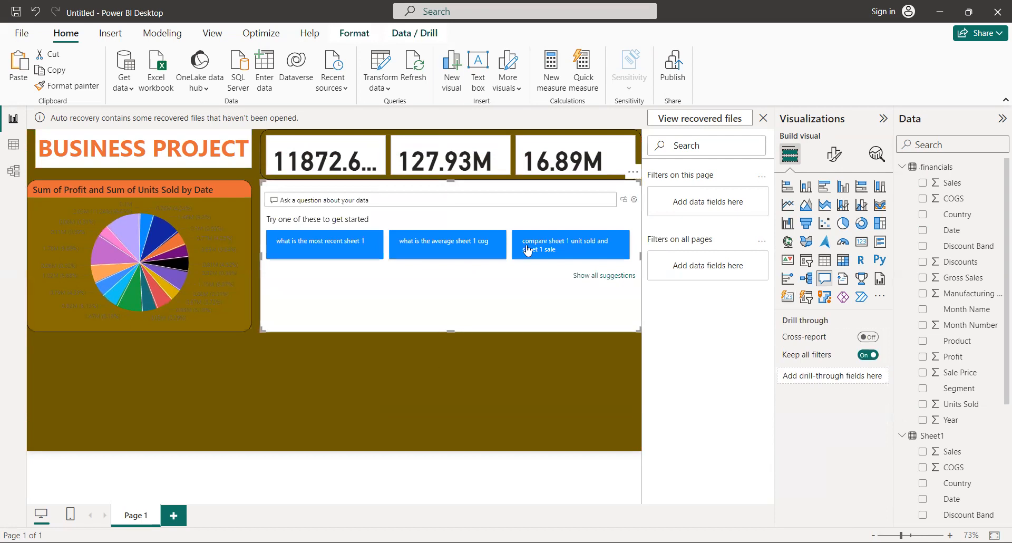
left_click(633, 172)
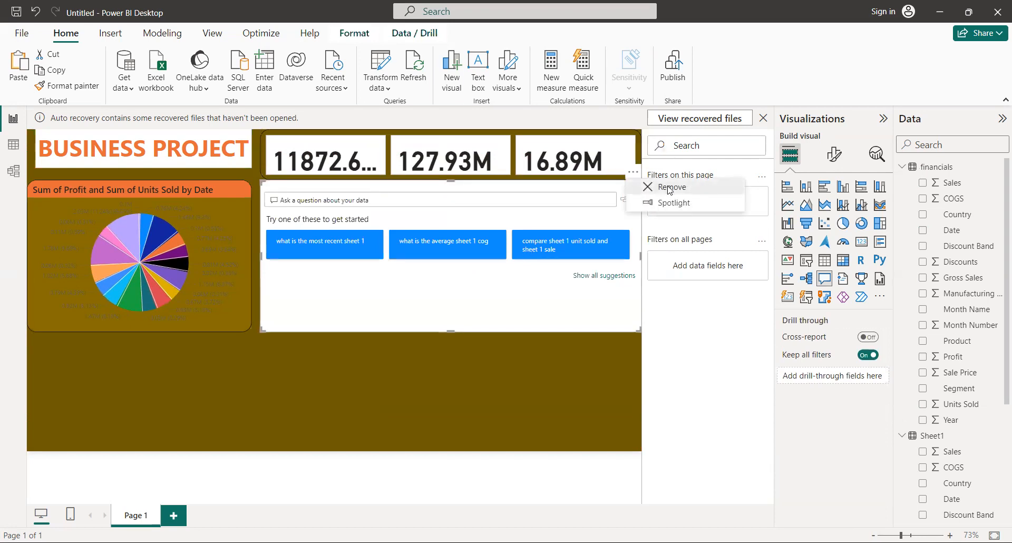
left_click(668, 188)
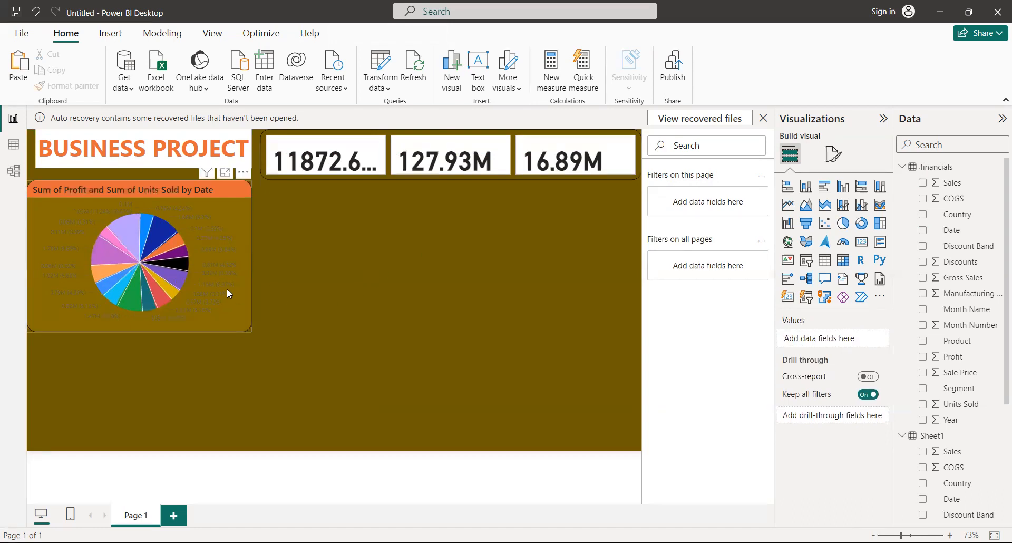
Nudge the pie chart slightly to the right, away from the page's left edge
left_click_drag(236, 286, 229, 285)
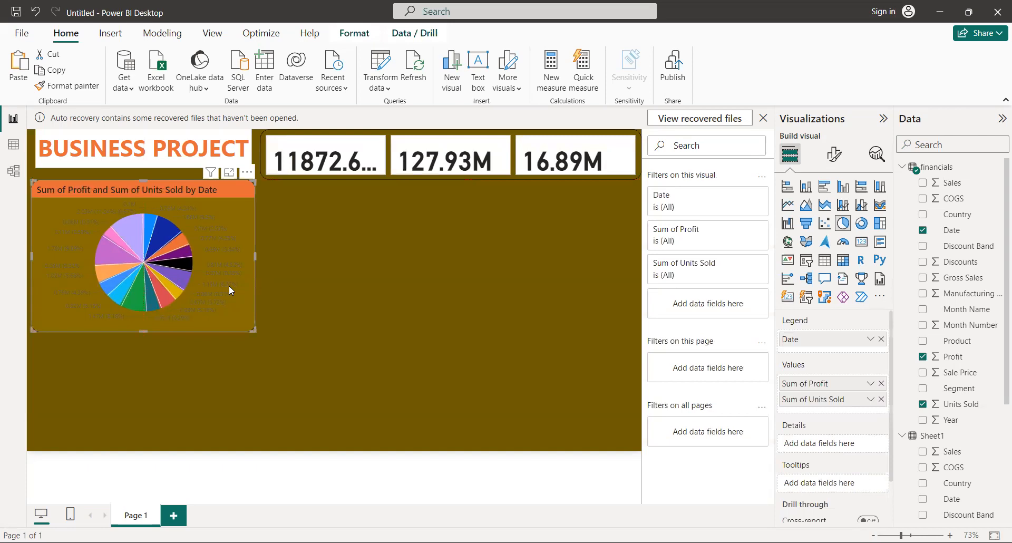
left_click(439, 313)
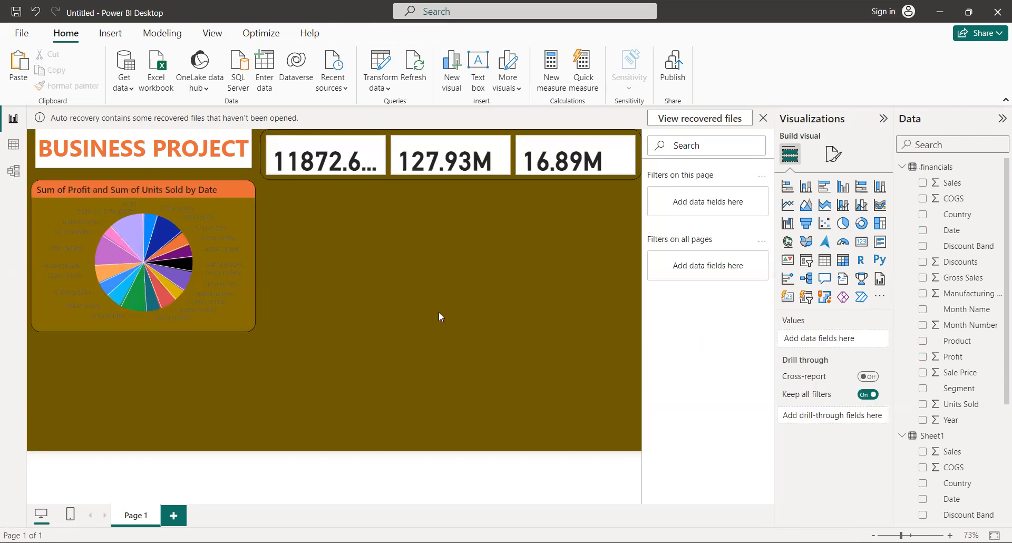